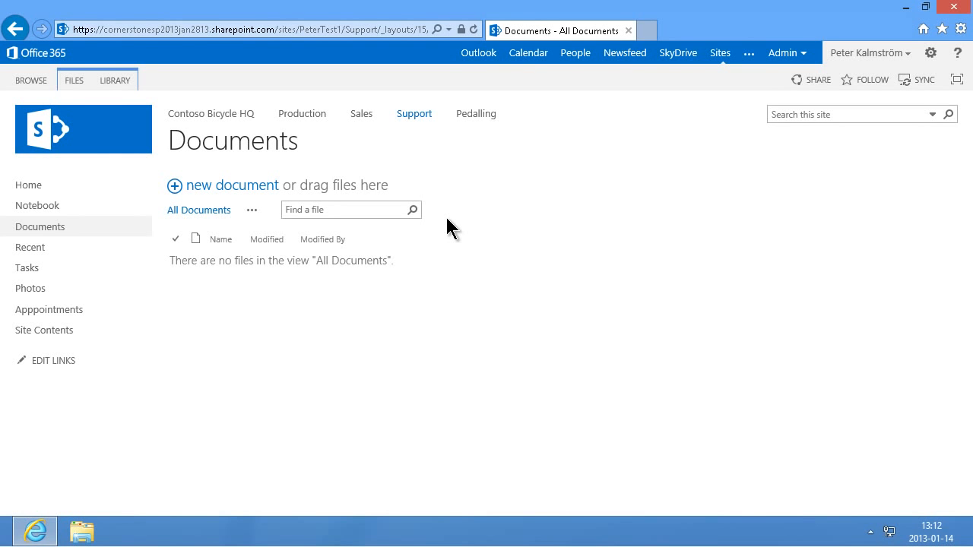
Create a new Word document named "Test 1" in the Documents library.
click(218, 195)
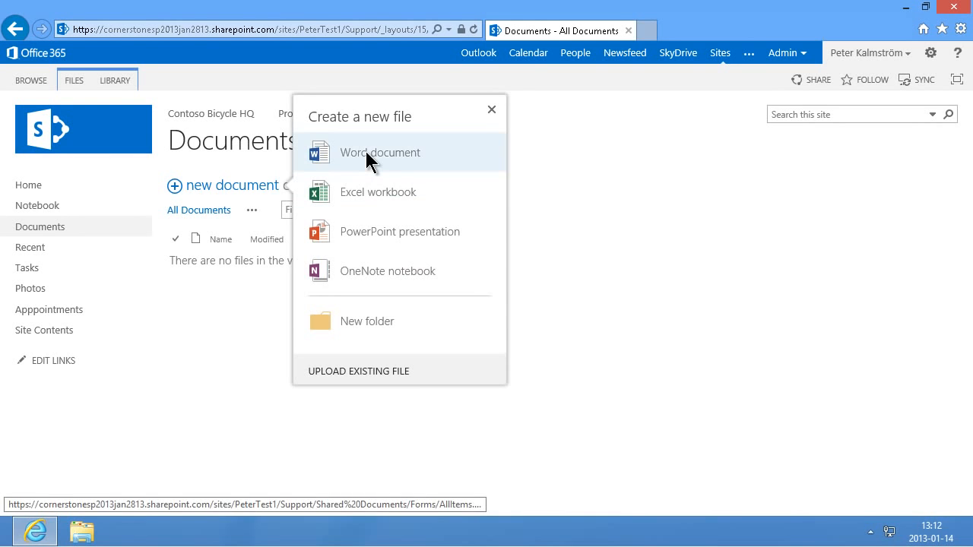
click(364, 153)
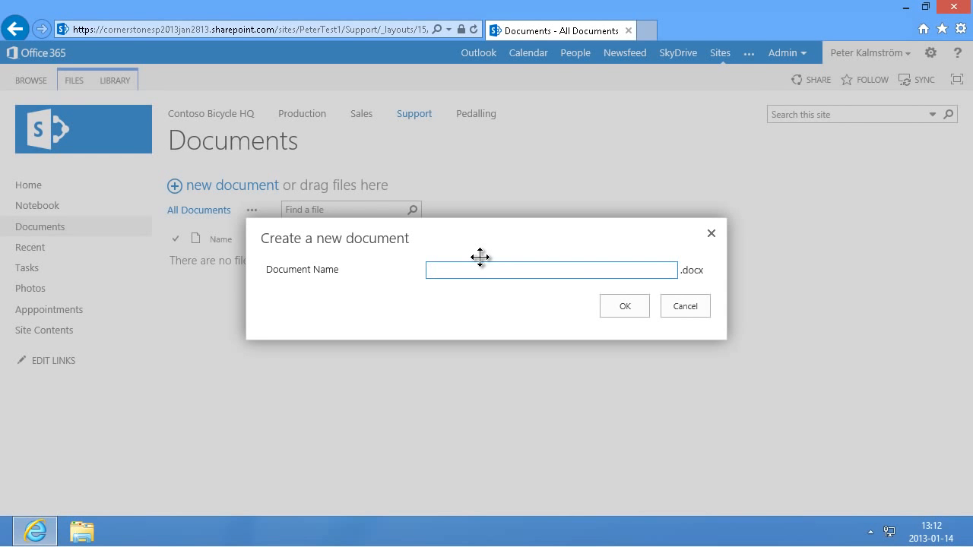
text(est 1)
click(618, 306)
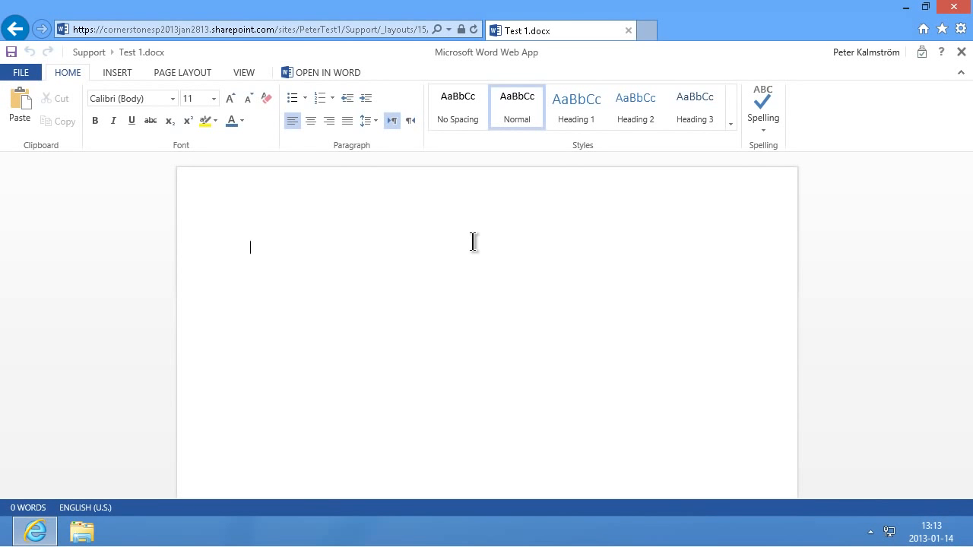
Generate sample text in the document with =rand() and close it to return to the document library.
text(rand())
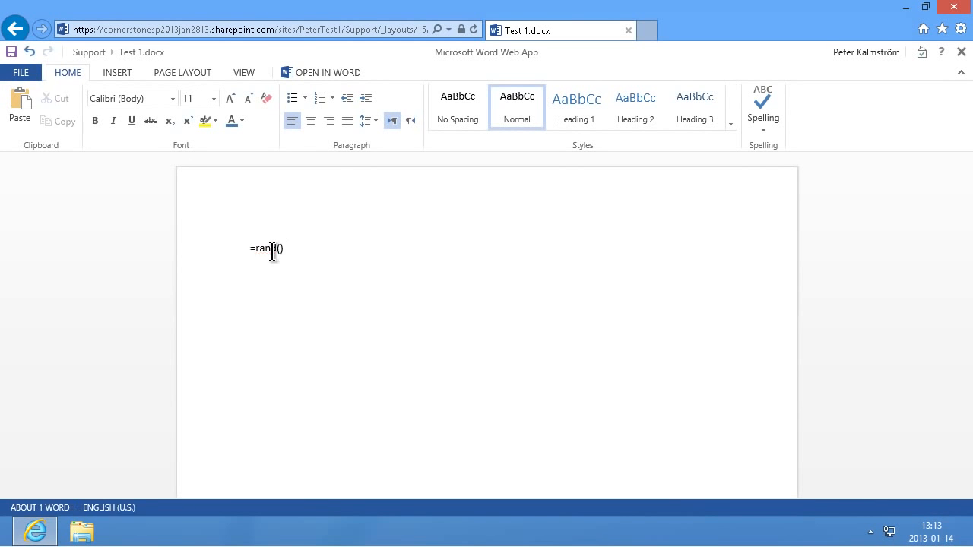
key(Return)
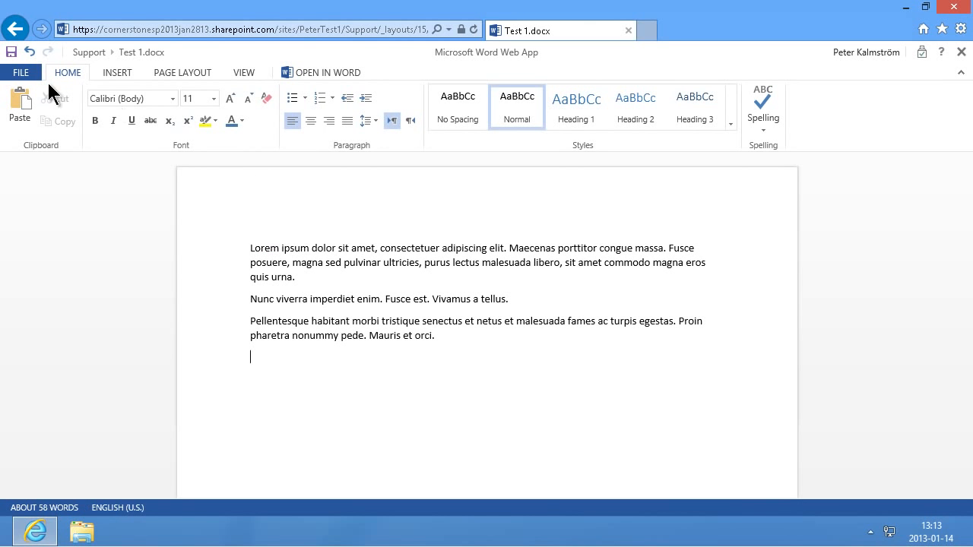
click(22, 74)
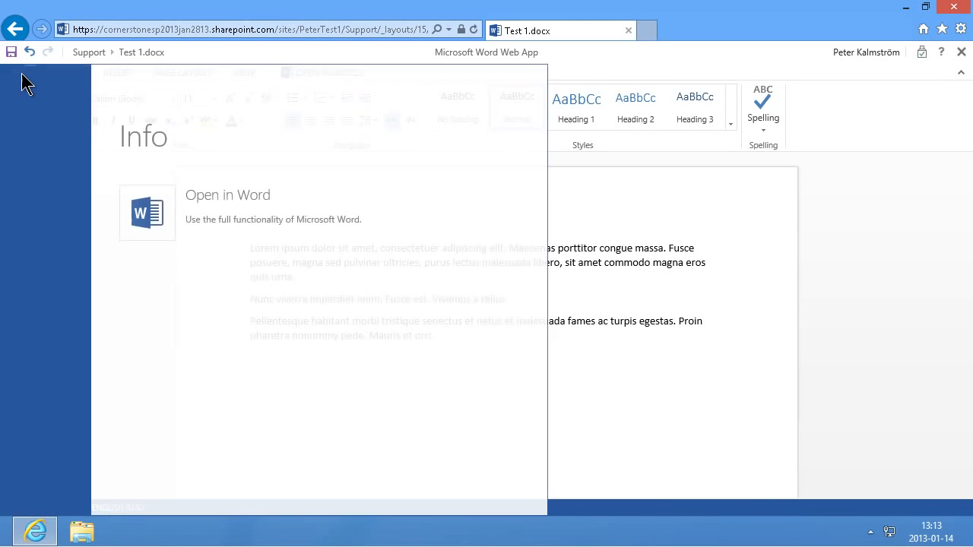
click(34, 322)
click(460, 306)
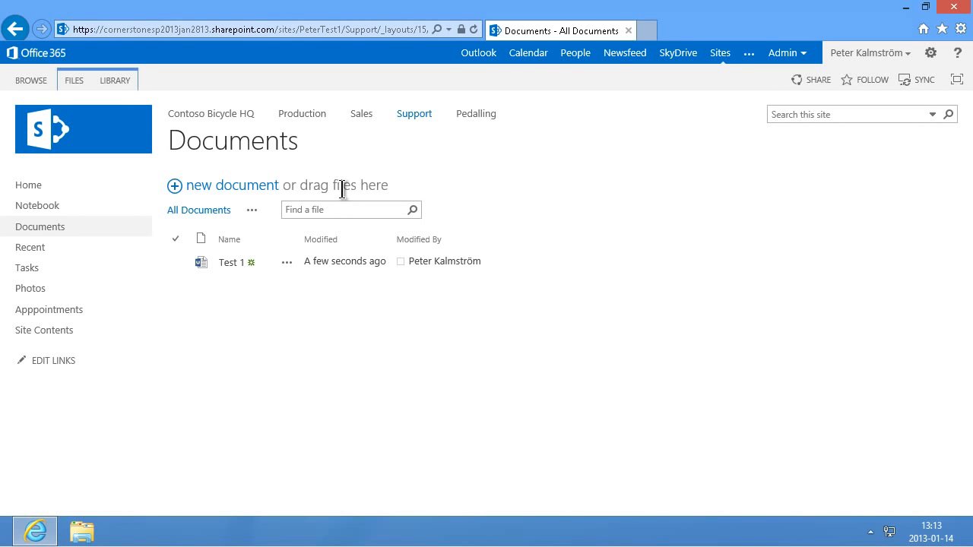
Upload Employee, Grupparbete_SharePoint_2 and Gustav Vasa 1 together from the computer's Documents folder straight into the SharePoint library.
click(81, 534)
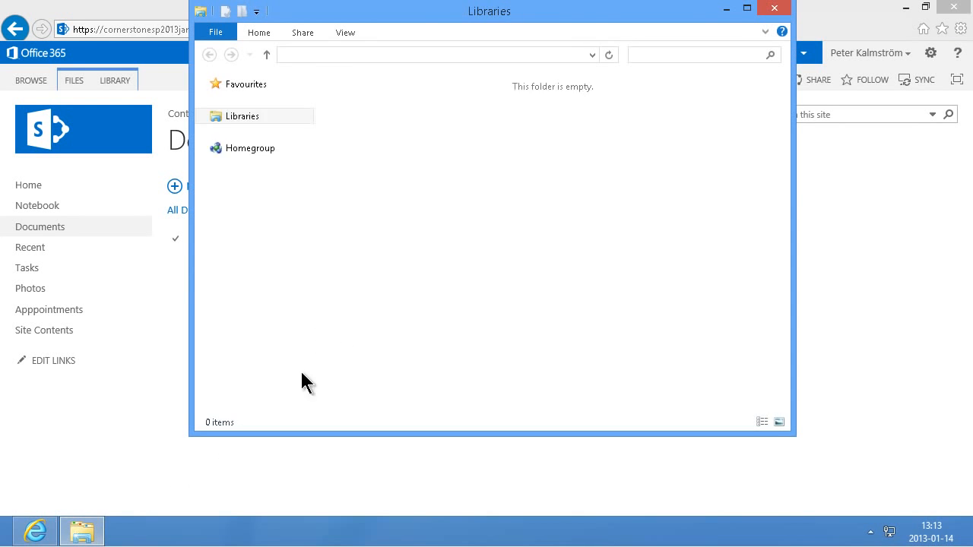
double_click(382, 85)
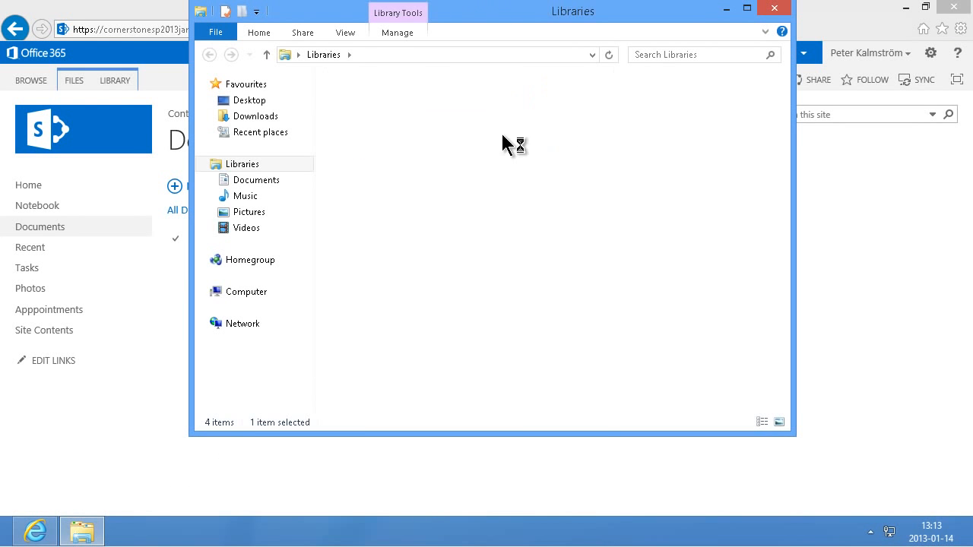
click(371, 230)
shift+click(373, 260)
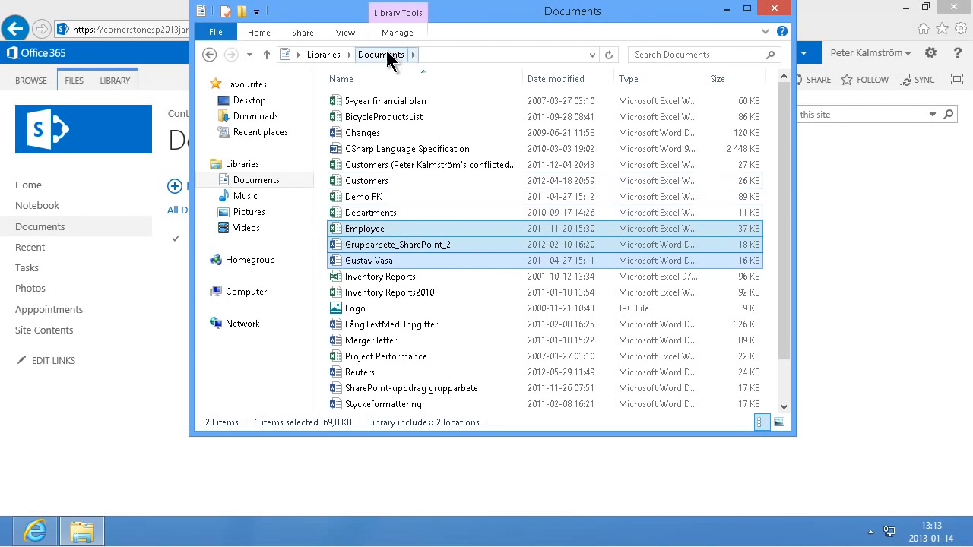
drag(554, 26, 767, 26)
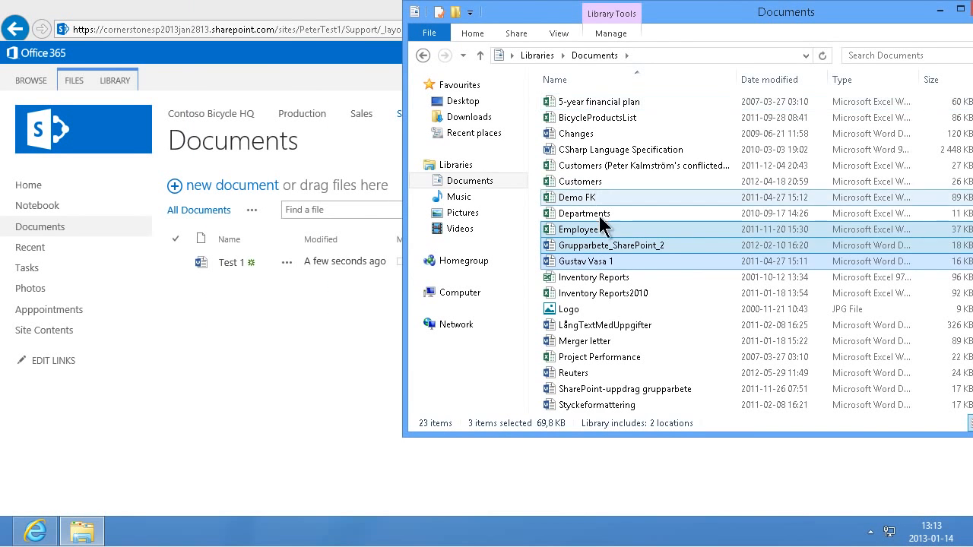
drag(652, 232, 320, 244)
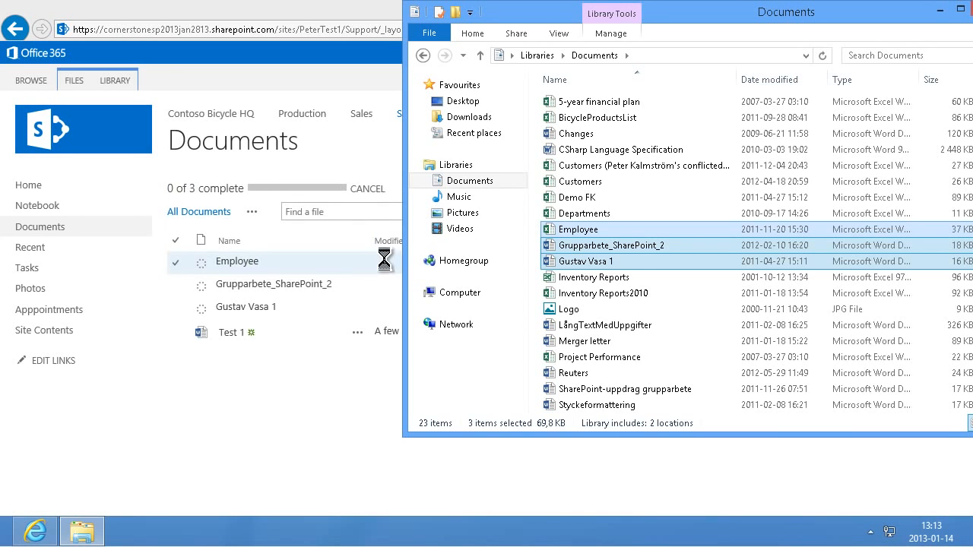
Upload the Changes file from the computer's Documents folder using the library's Upload Document command.
click(260, 342)
click(76, 76)
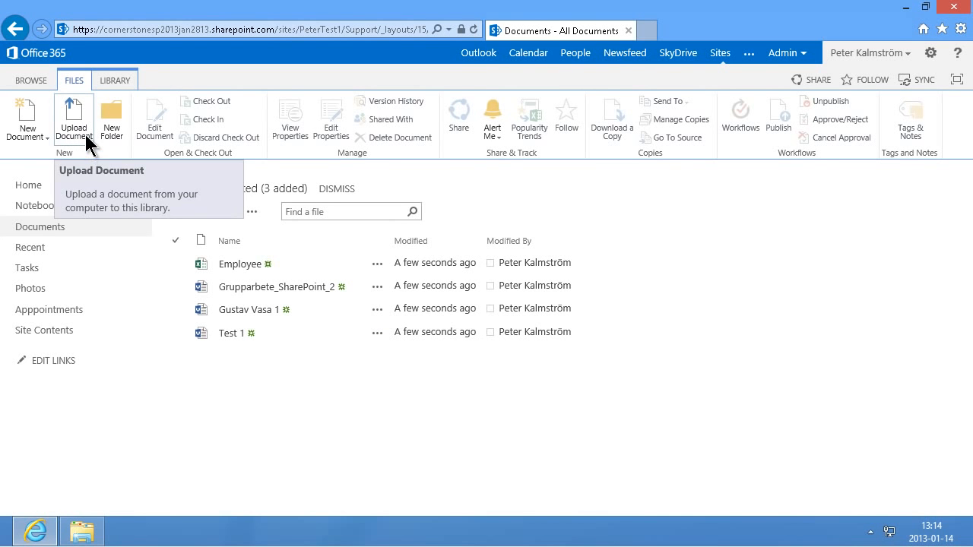
click(87, 138)
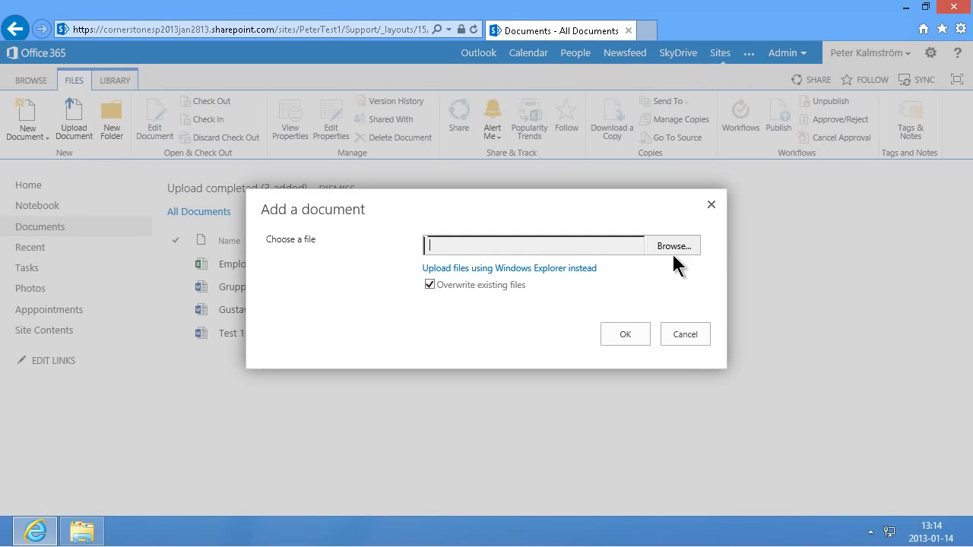
click(678, 247)
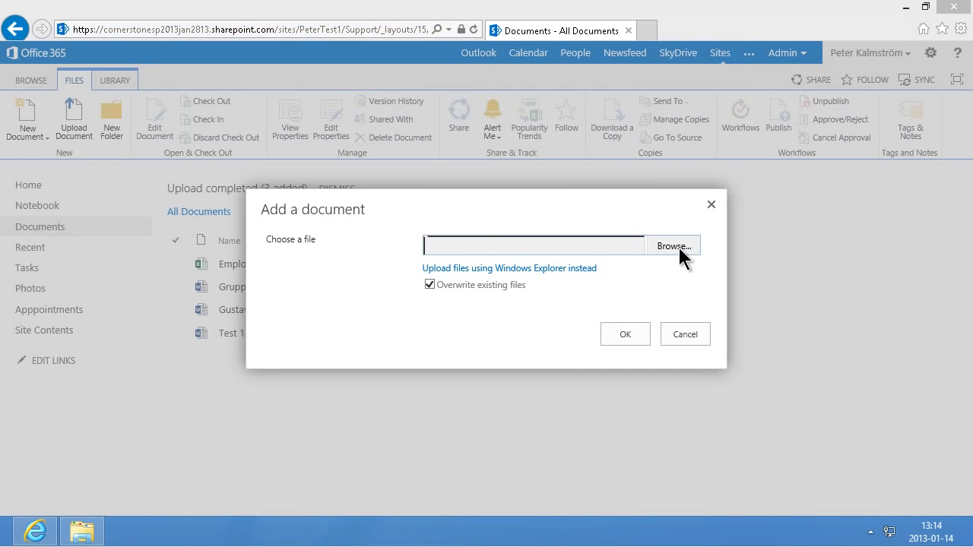
click(66, 185)
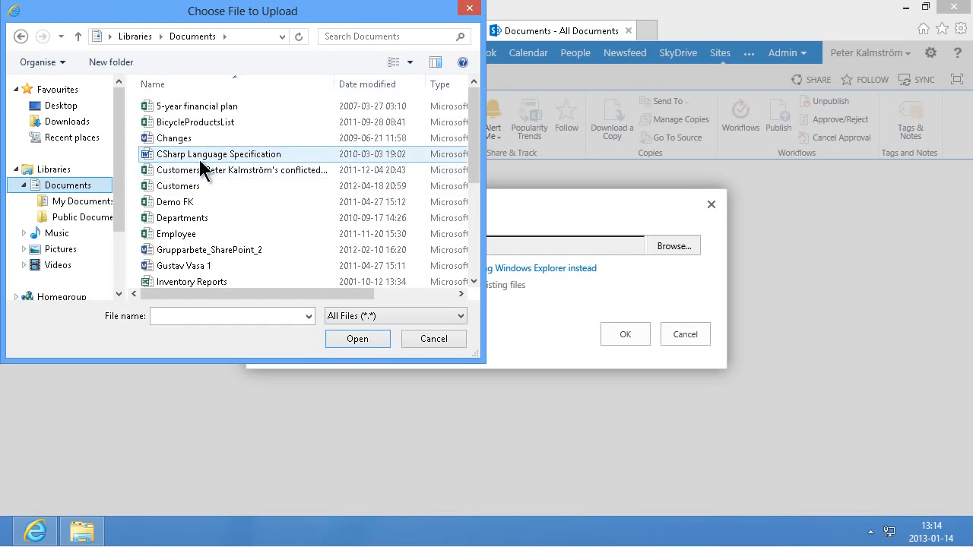
click(182, 138)
click(374, 340)
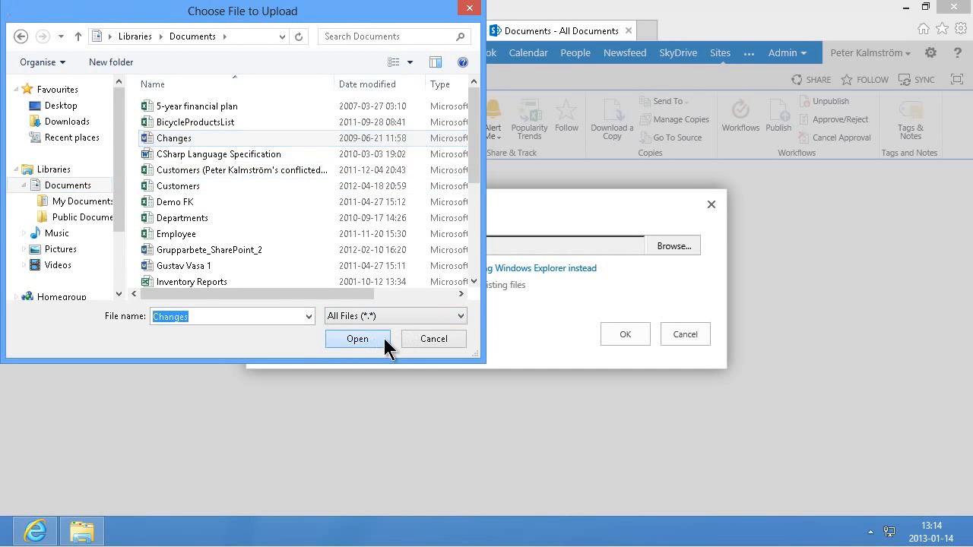
click(621, 339)
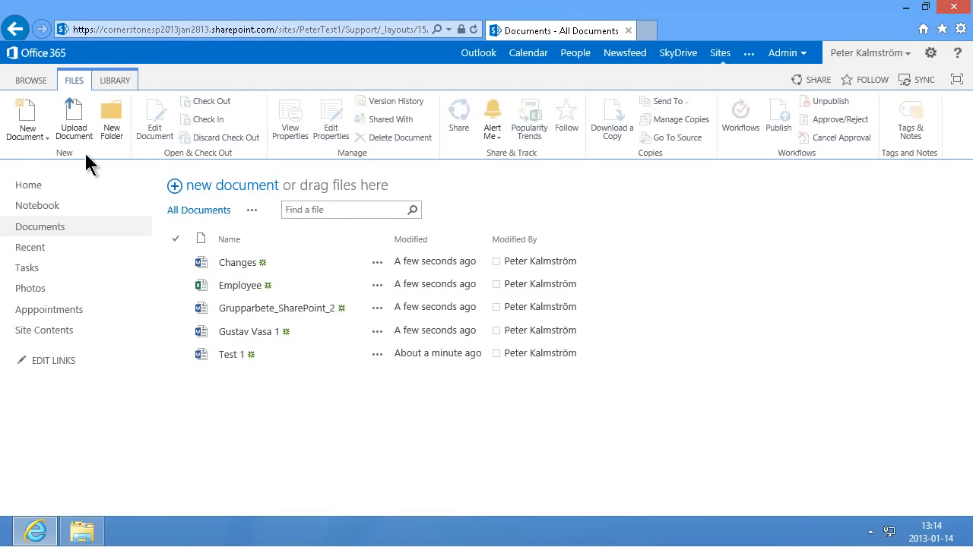
Open the SharePoint library in Windows Explorer from the add-document dialog and show the folder's full address.
click(214, 187)
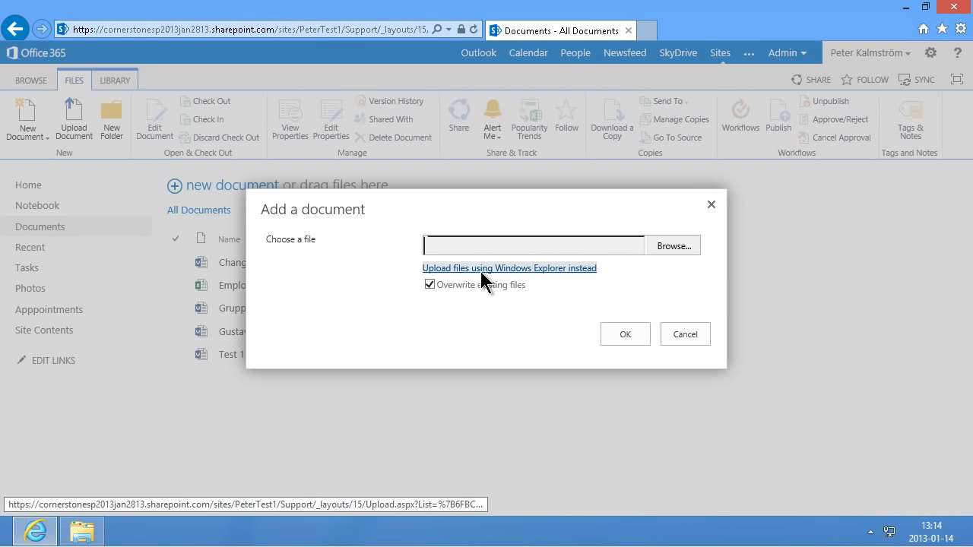
click(481, 270)
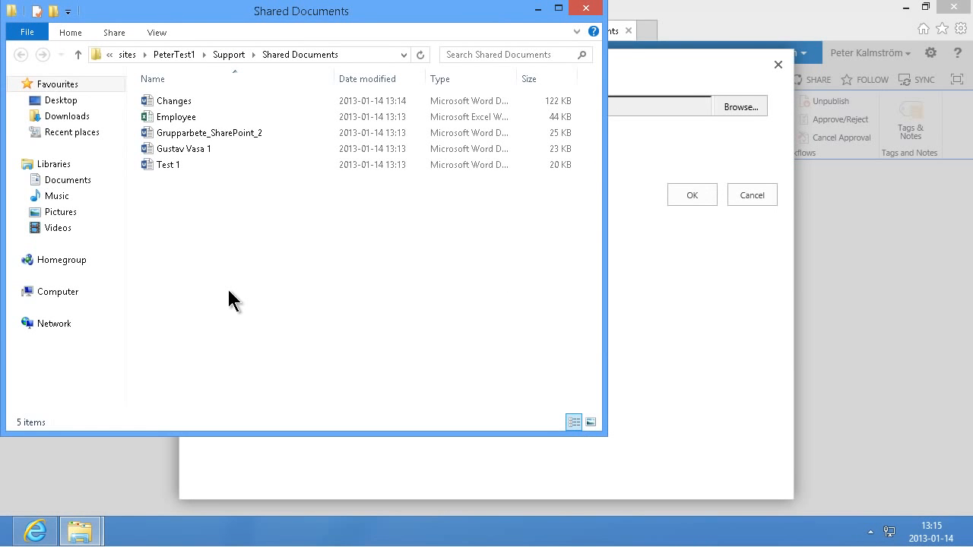
drag(185, 21, 418, 51)
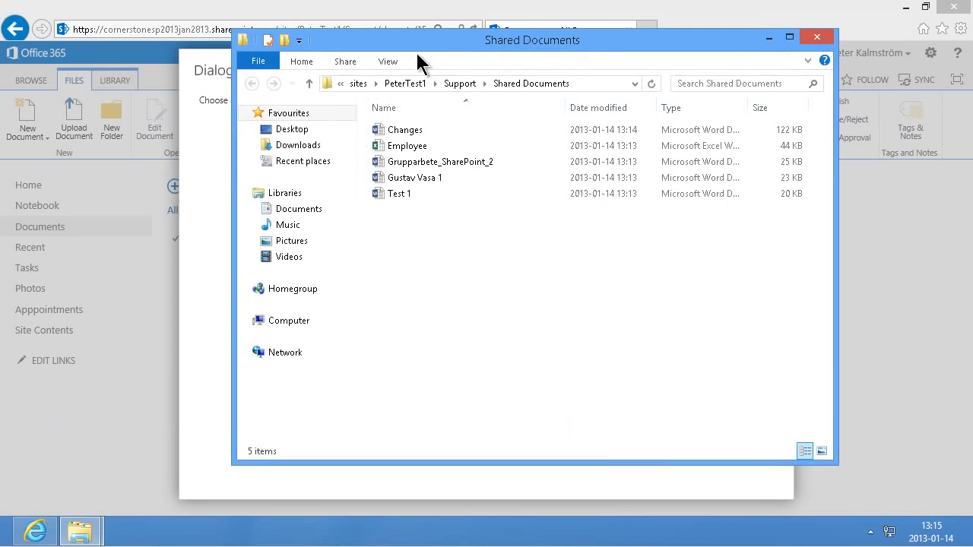
click(586, 85)
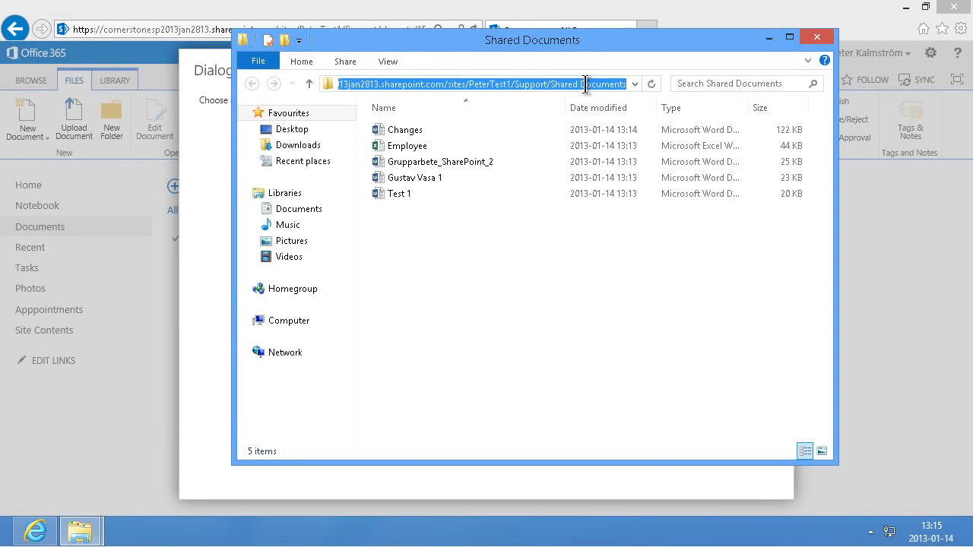
click(624, 85)
drag(467, 57, 567, 66)
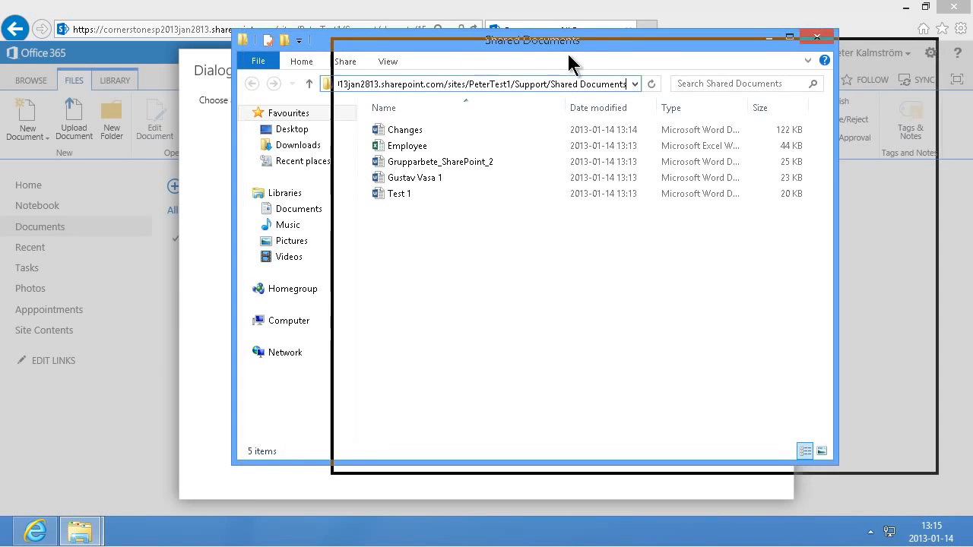
Arrange the local Documents and Shared Documents windows side by side and copy Demo FK into Shared Documents.
mouse_move(91, 530)
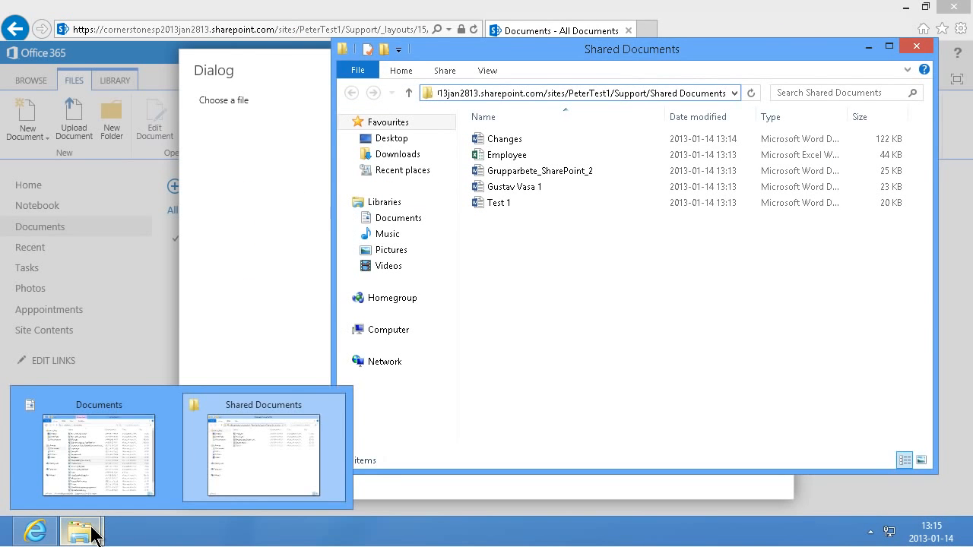
click(96, 504)
drag(645, 21, 228, 55)
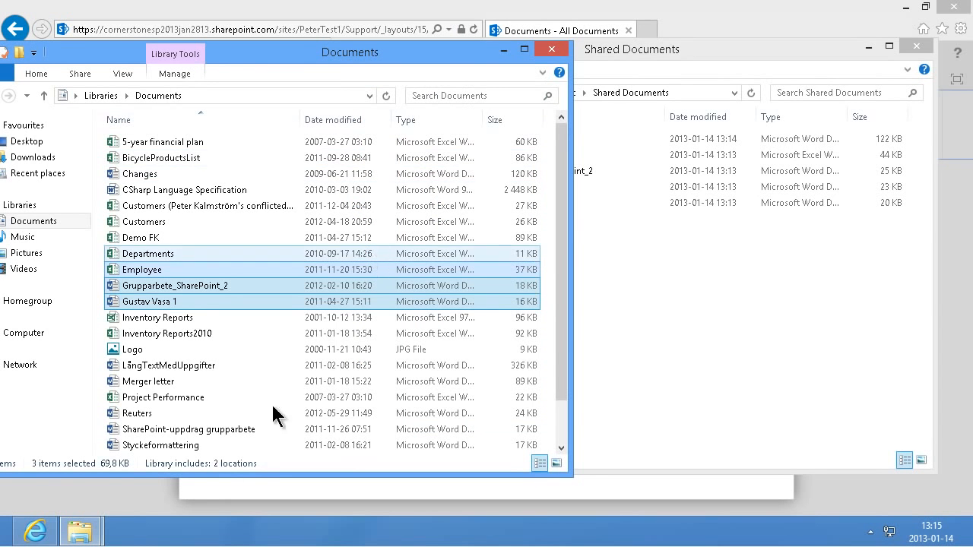
click(97, 533)
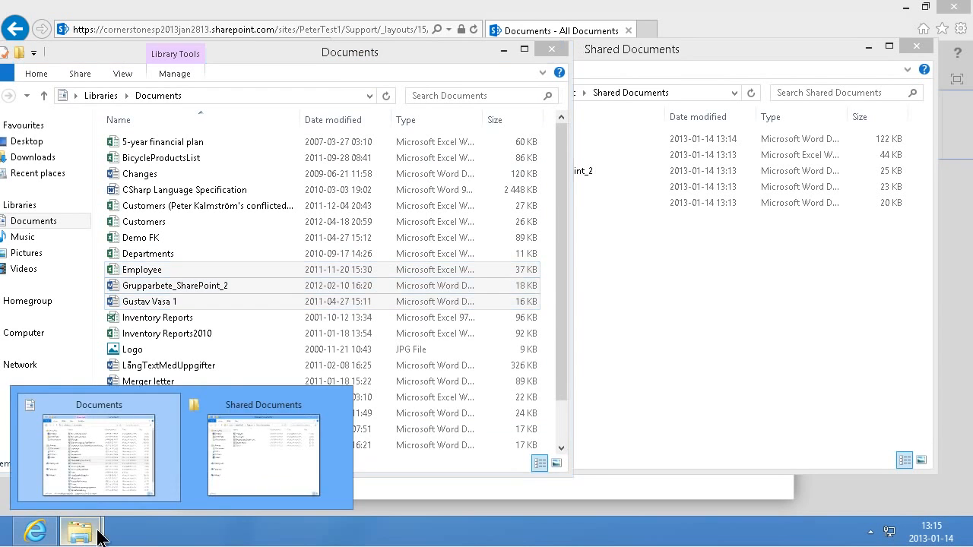
click(243, 452)
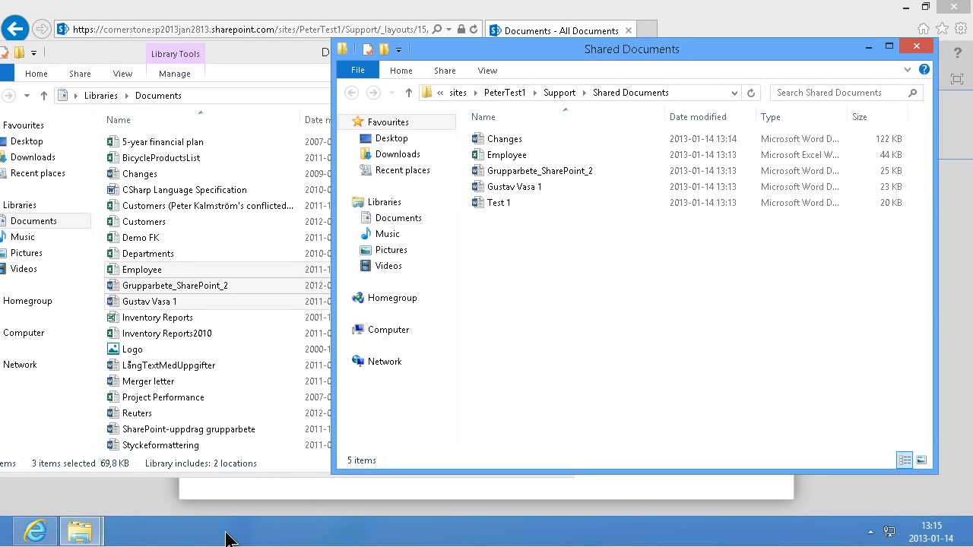
click(119, 460)
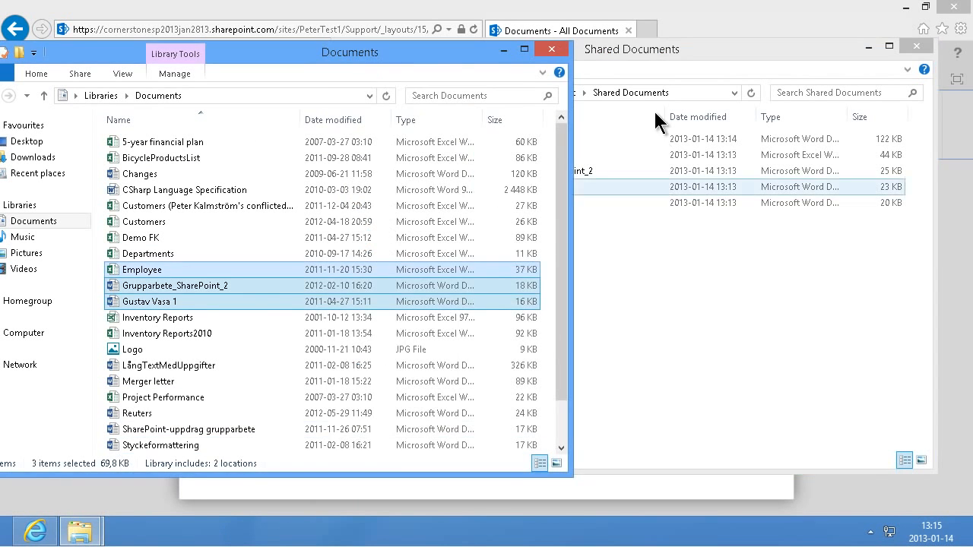
click(668, 53)
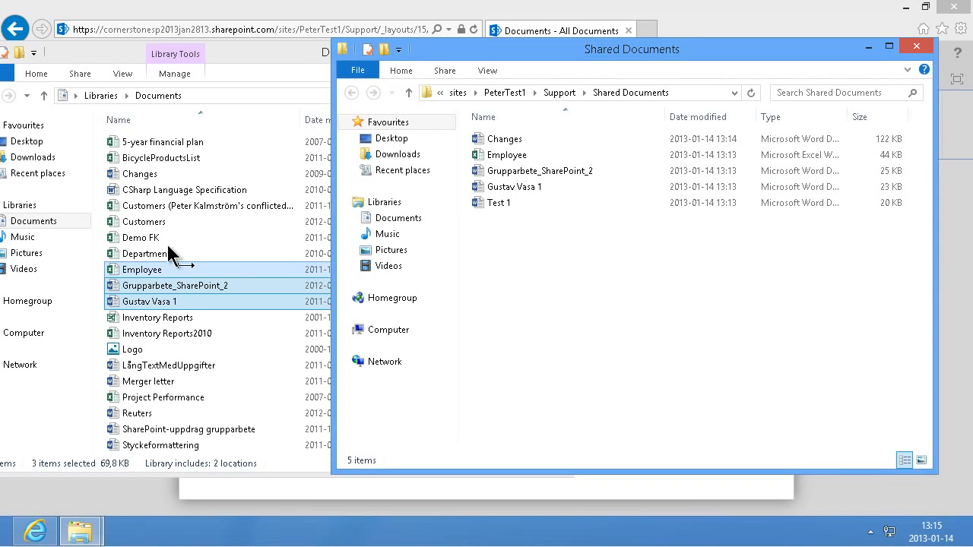
click(148, 237)
drag(148, 237, 622, 258)
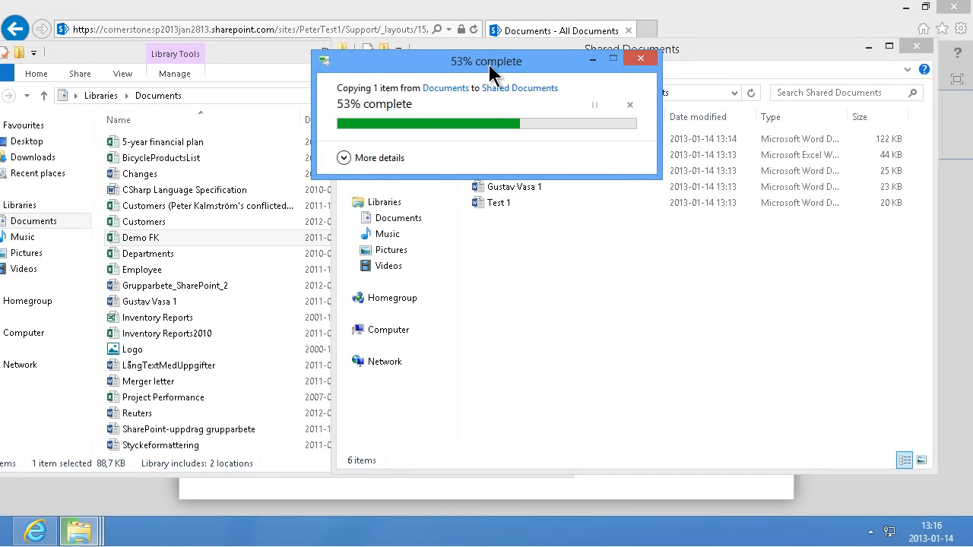
Add the library's Shared Documents location to the Favourites in Windows Explorer.
click(702, 92)
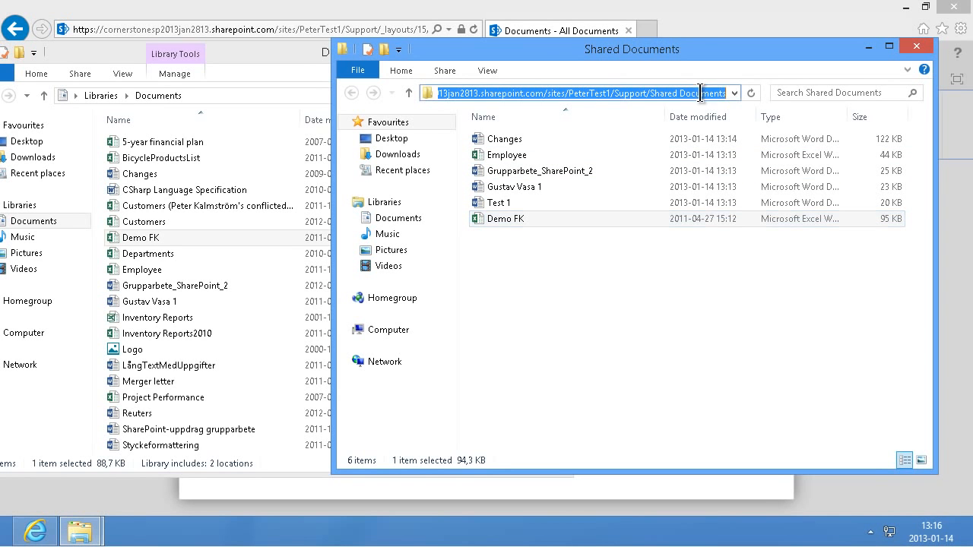
right_click(409, 126)
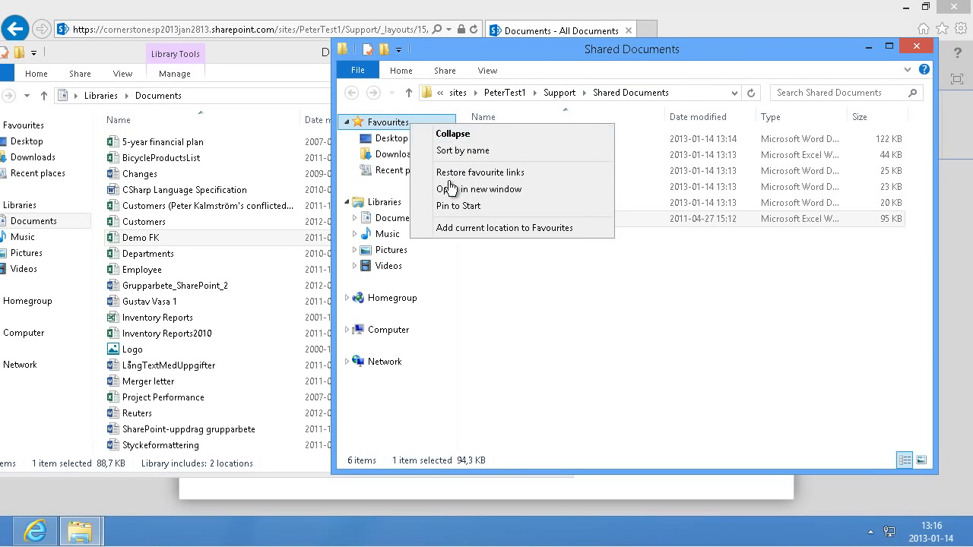
click(498, 229)
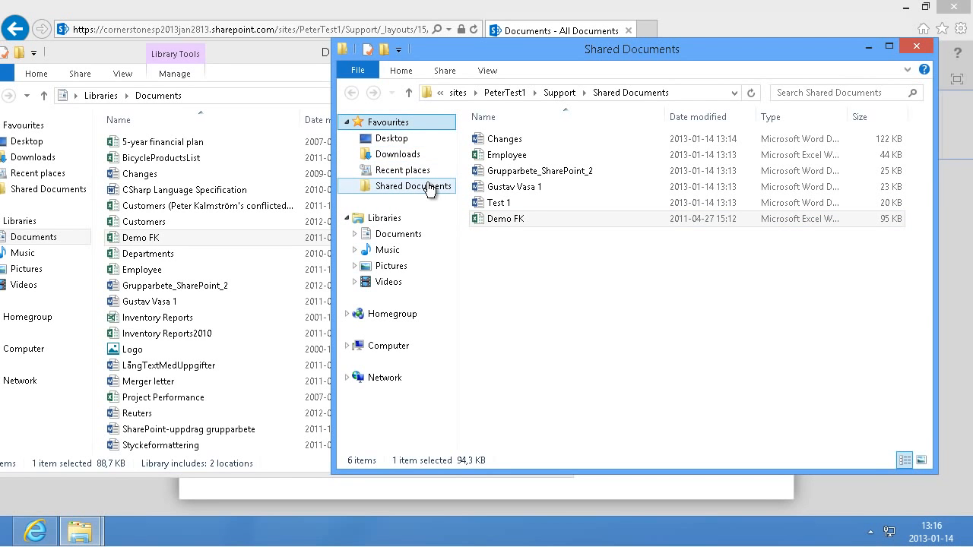
click(550, 266)
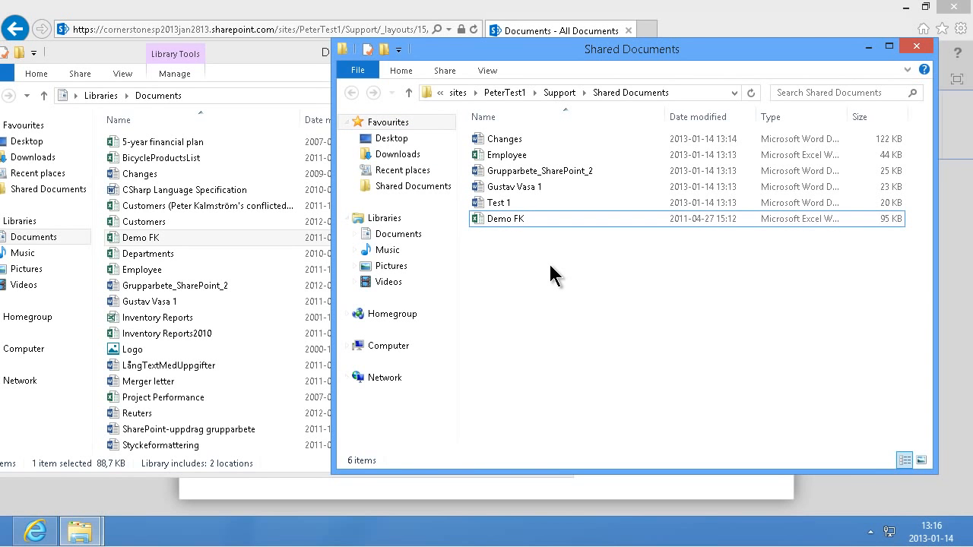
Open Paint and draw a right-angled triangle about 252 × 192 px on the blank canvas.
key(super)
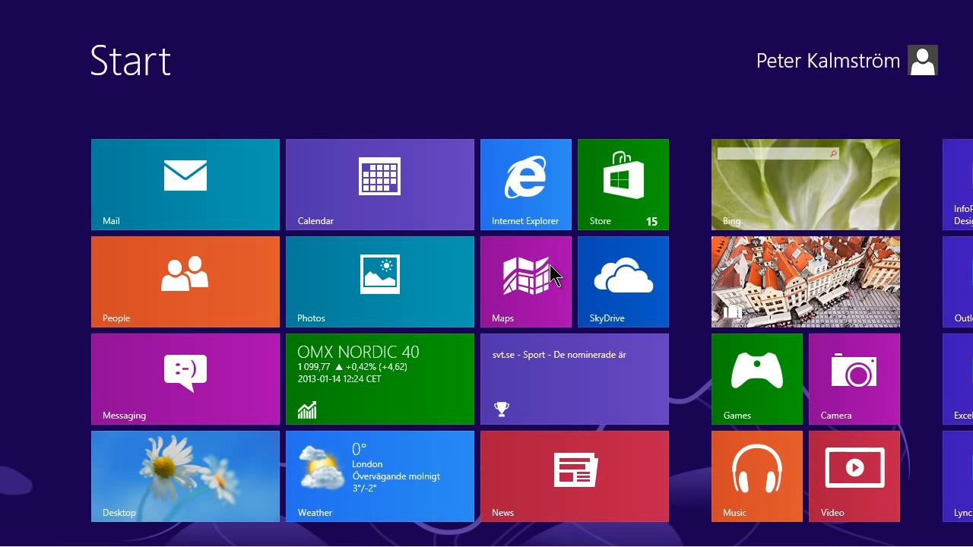
text(paint)
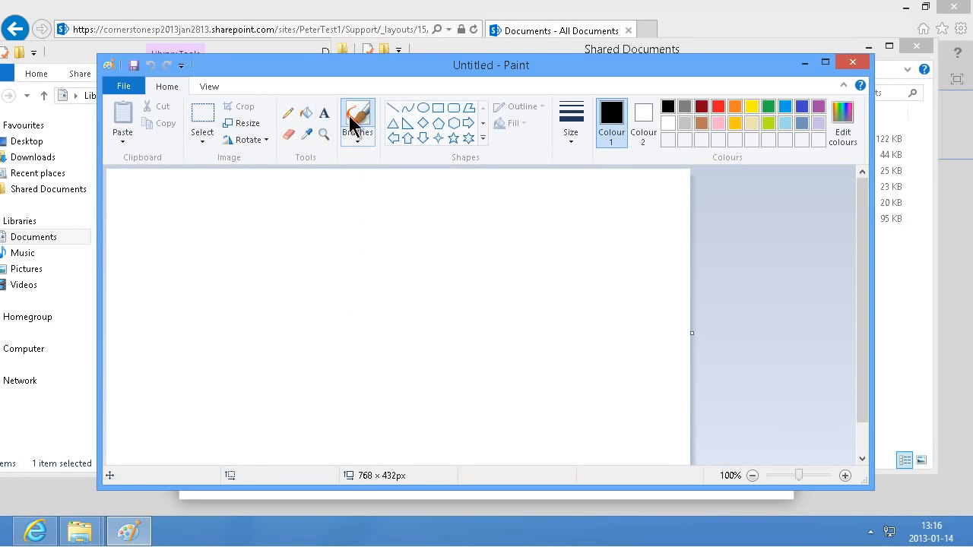
click(407, 123)
click(268, 218)
drag(319, 320, 458, 361)
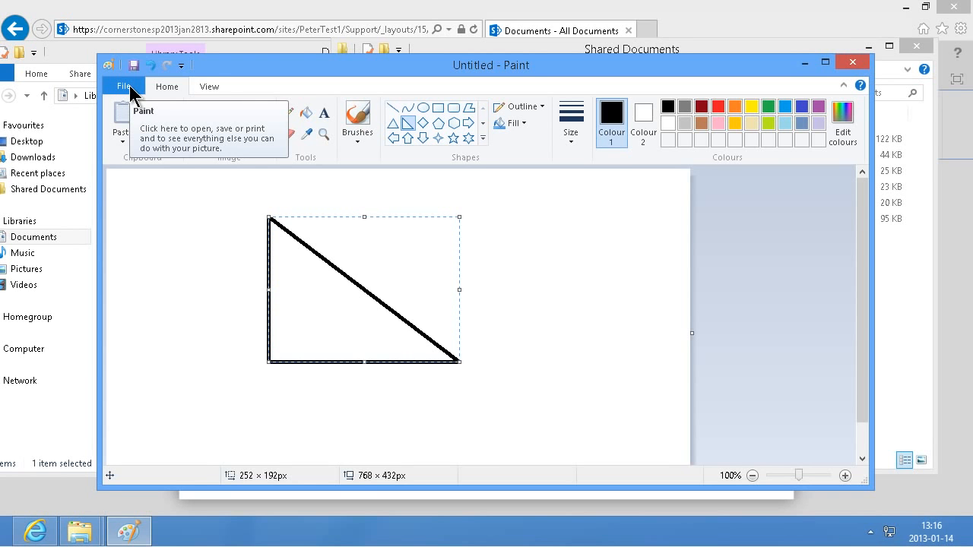
Save the triangle drawing as a PNG named Art in the Shared Documents favourite.
click(130, 88)
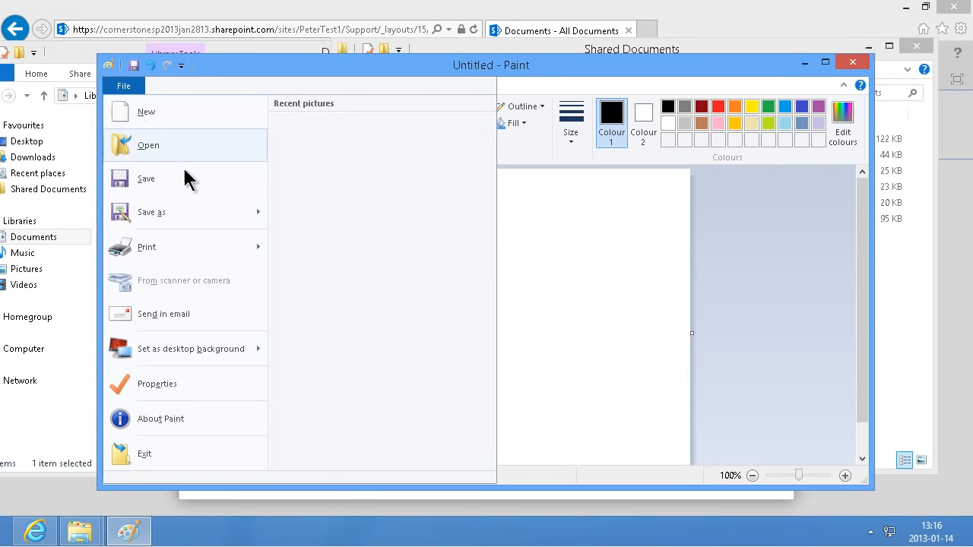
click(185, 210)
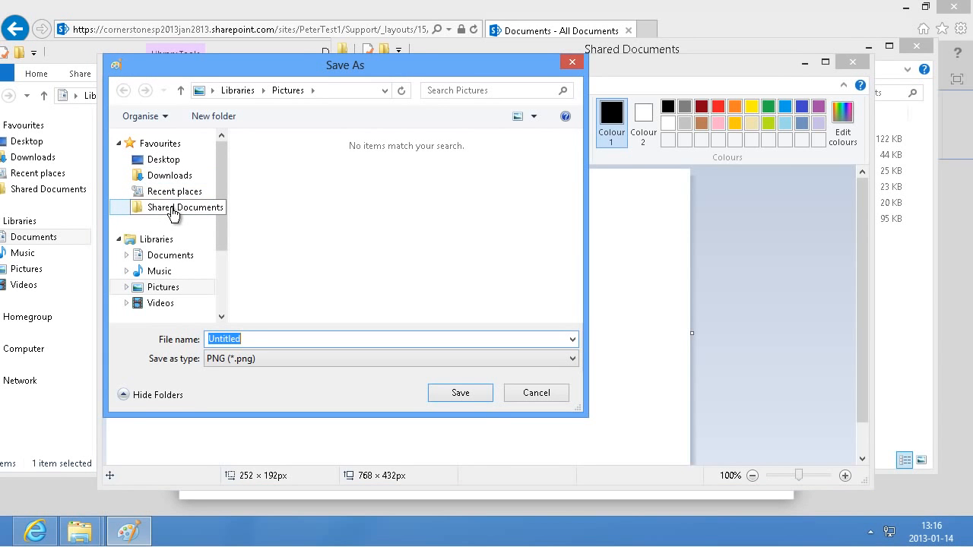
click(174, 213)
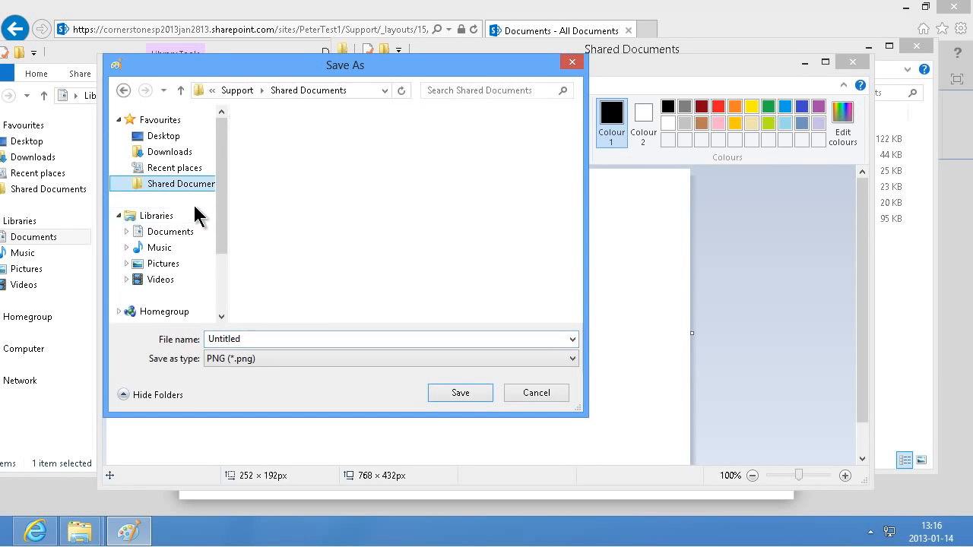
click(352, 89)
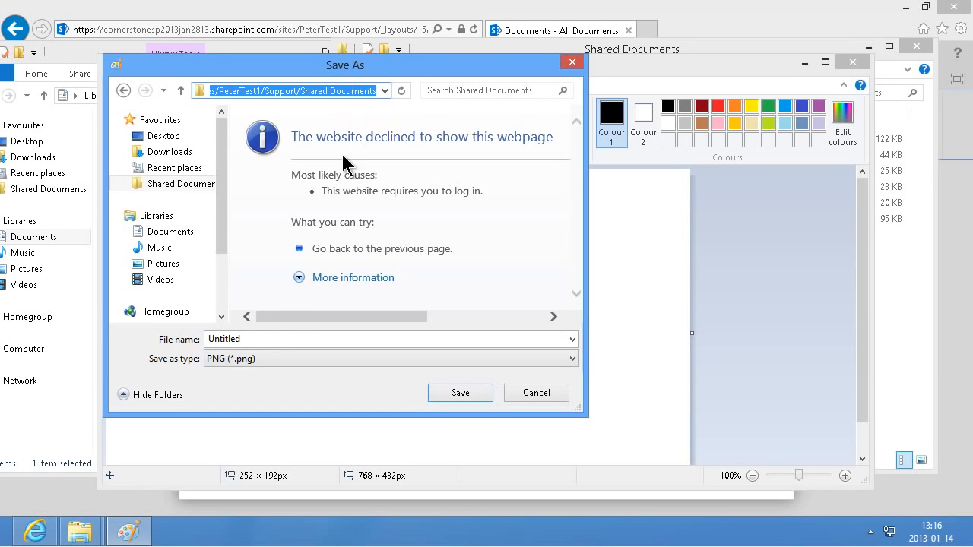
click(253, 339)
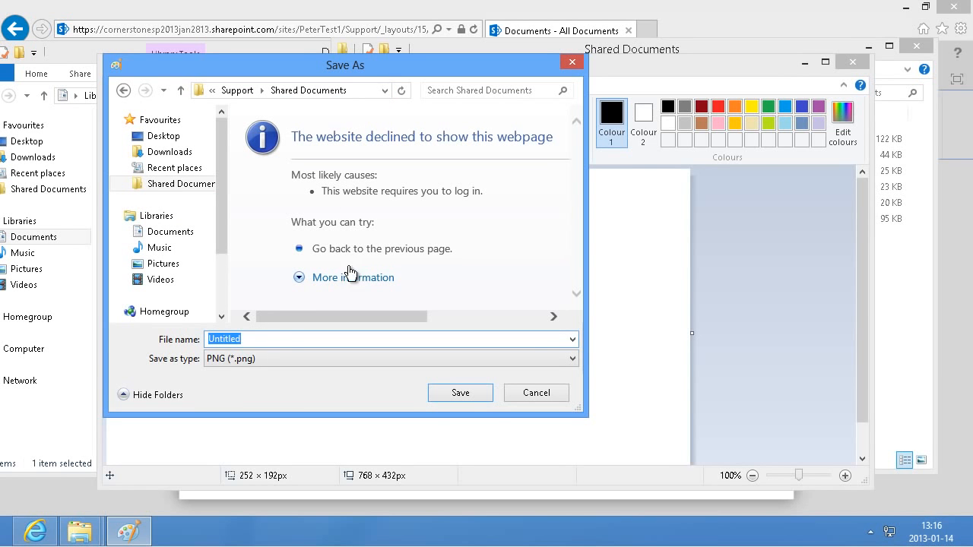
click(287, 340)
double_click(287, 340)
text(Art)
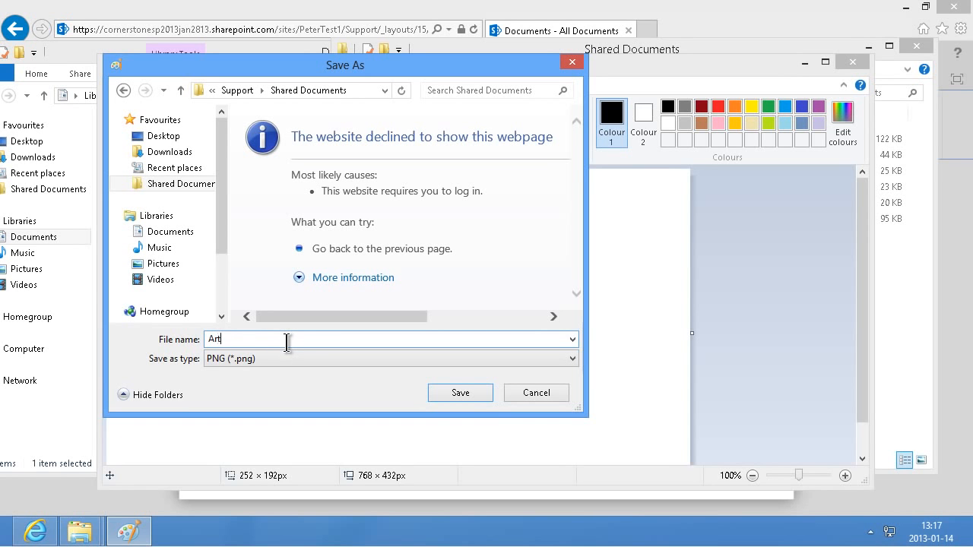
click(459, 393)
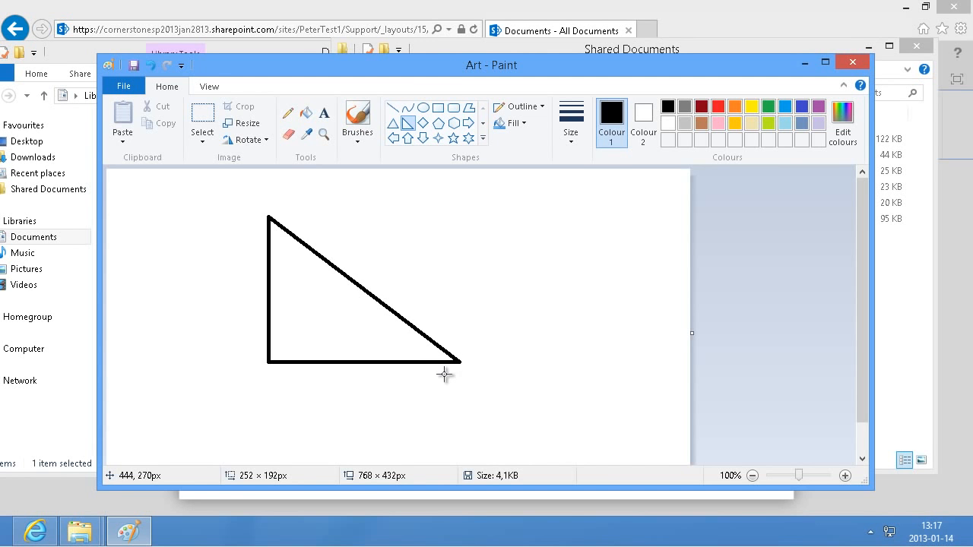
Switch to Internet Explorer, cancel the upload dialog and check the document library for the Art file.
click(32, 536)
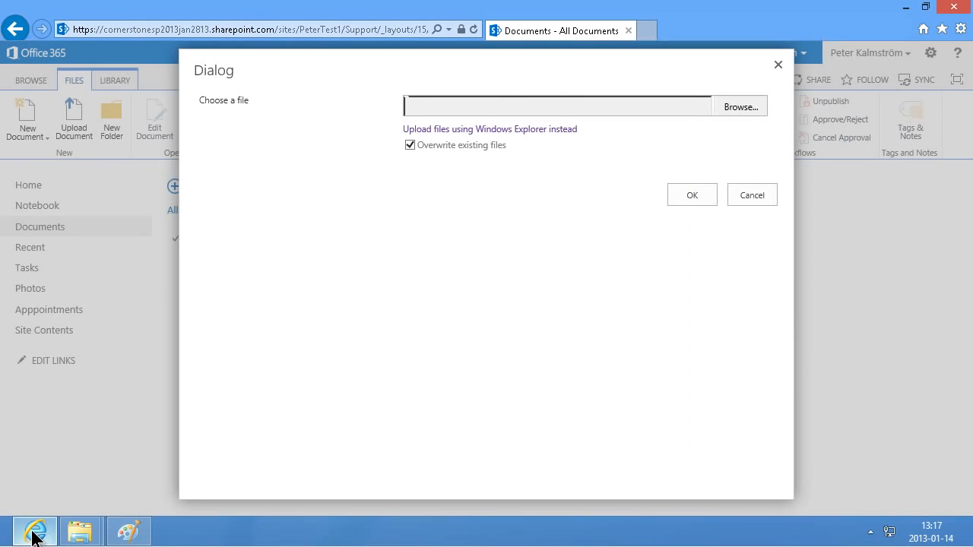
click(762, 195)
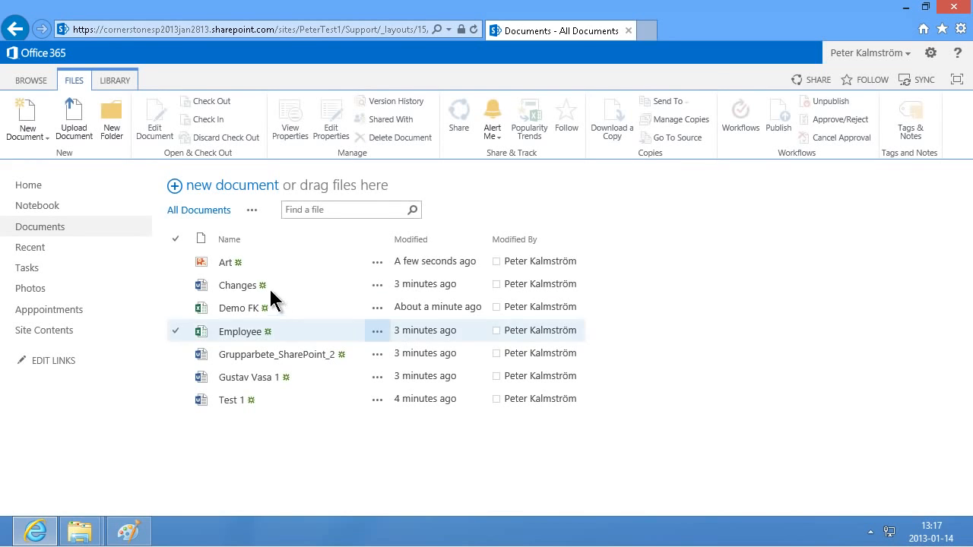
Switch to Paint, view the Shared Documents folder through Save As without saving, and close Paint.
click(127, 535)
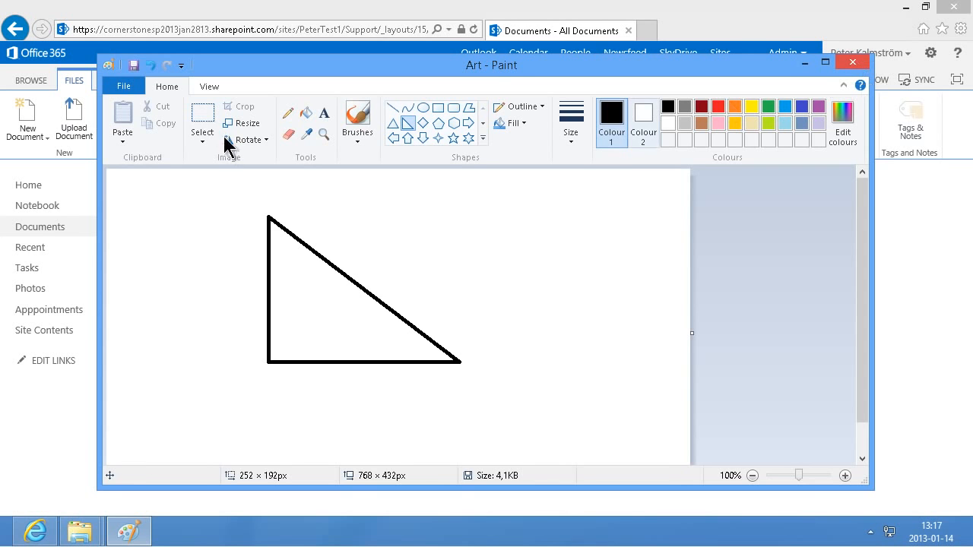
click(124, 85)
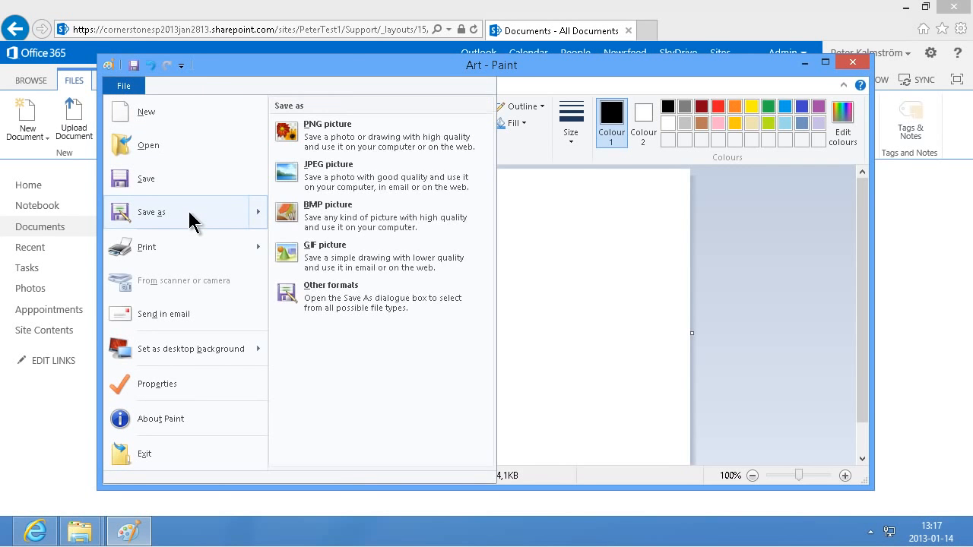
key(Escape)
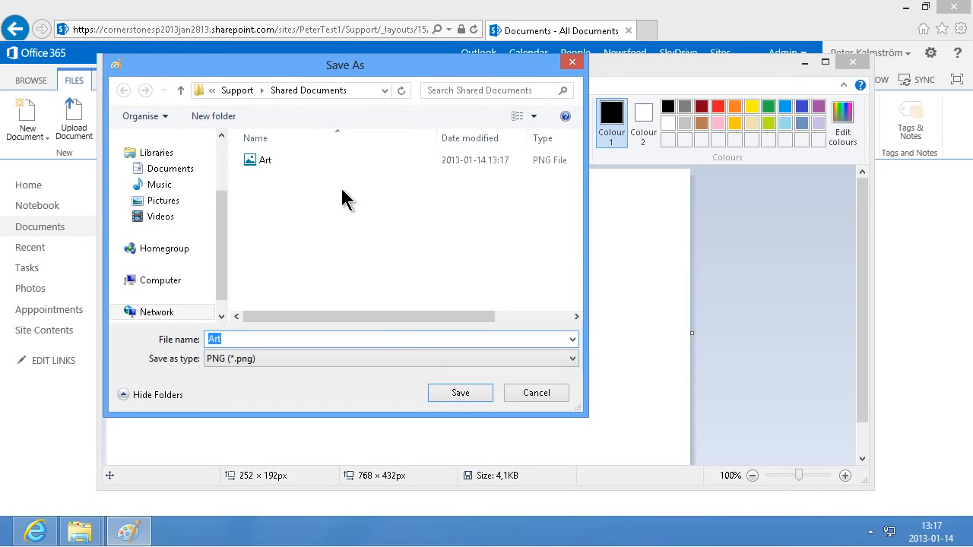
click(544, 395)
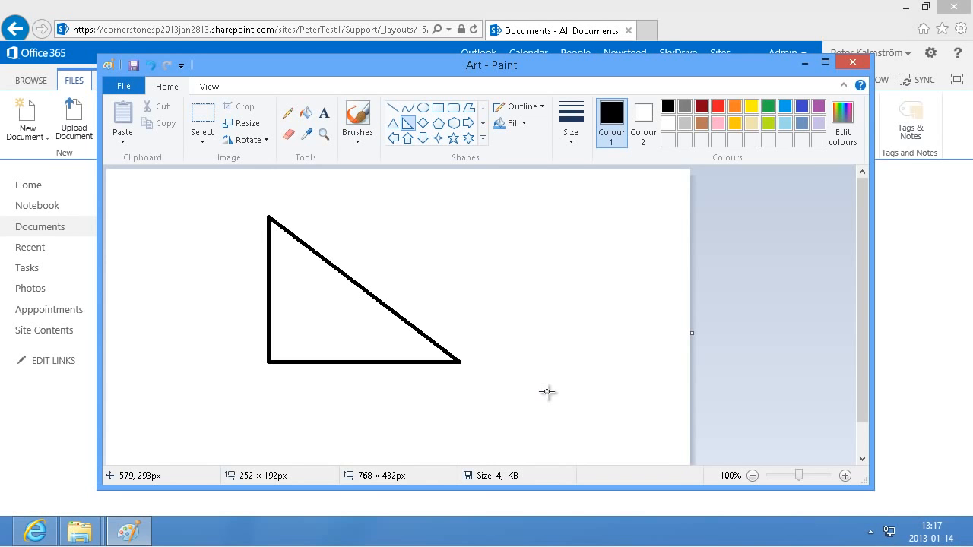
click(853, 67)
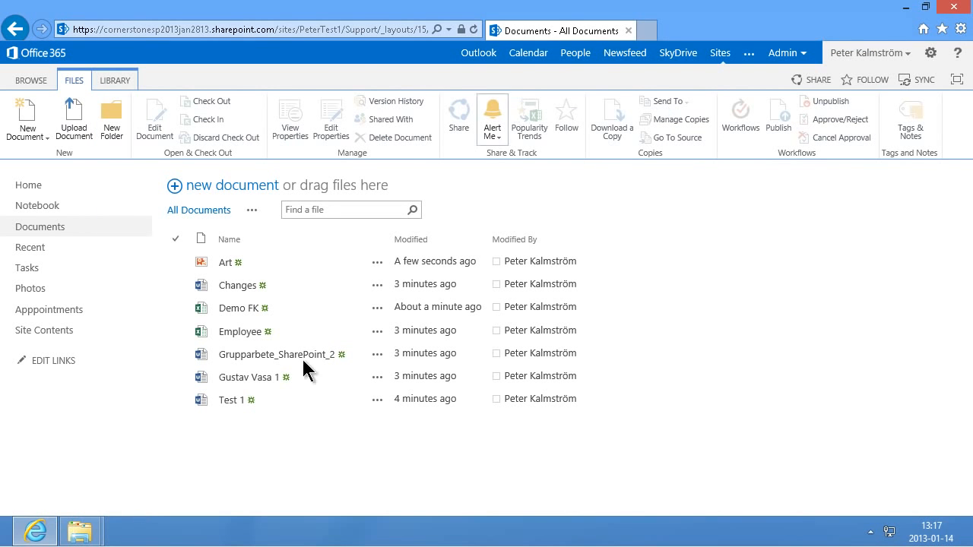
Switch to the Shared Documents window in Windows Explorer and copy its full web address.
mouse_move(80, 530)
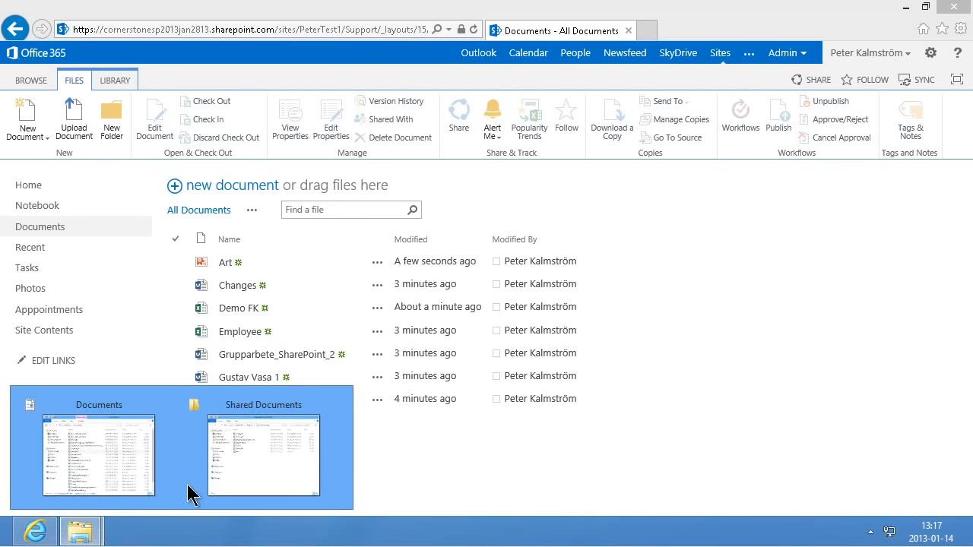
click(245, 453)
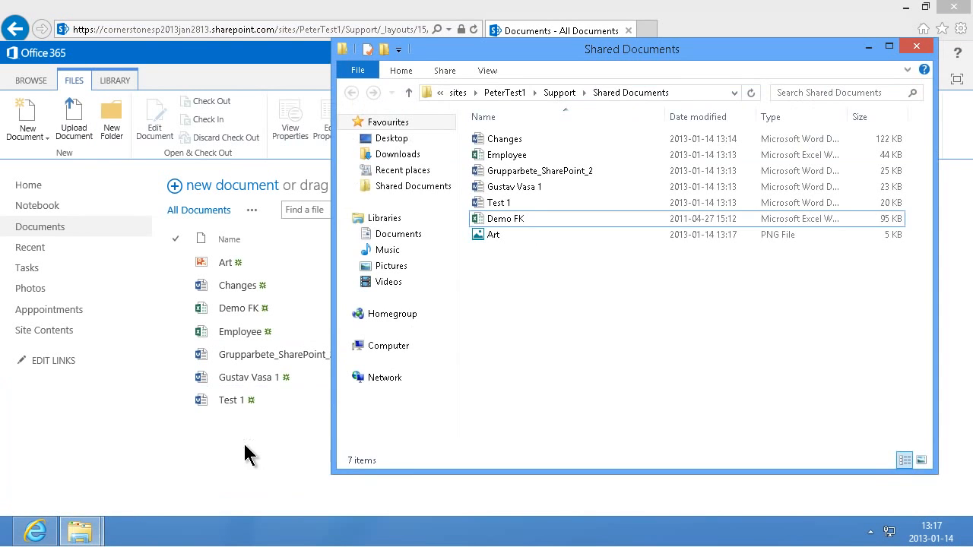
click(683, 90)
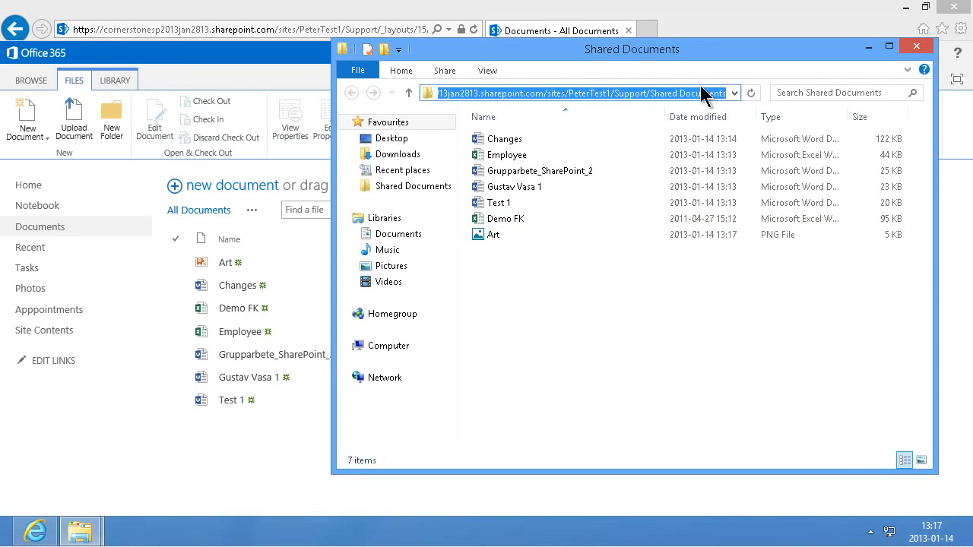
click(615, 88)
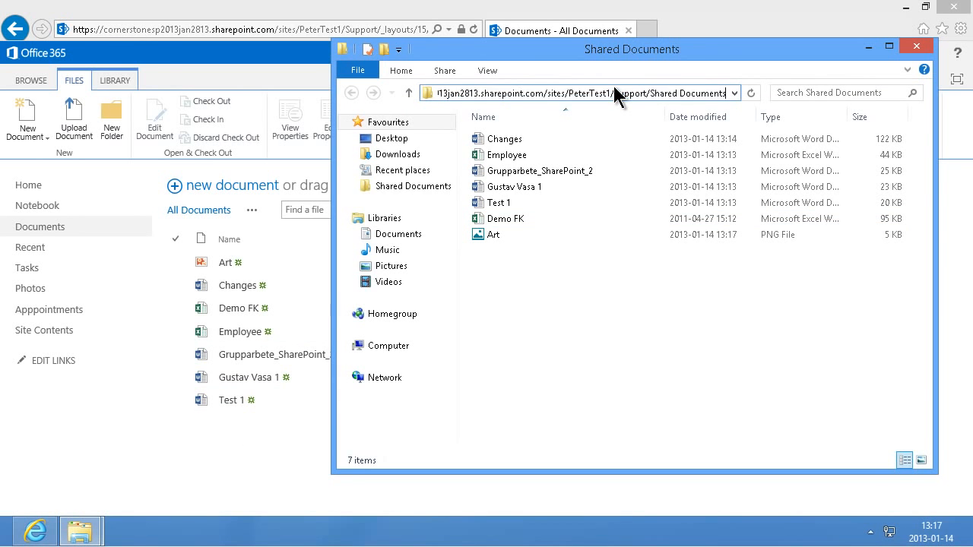
key(ctrl+a)
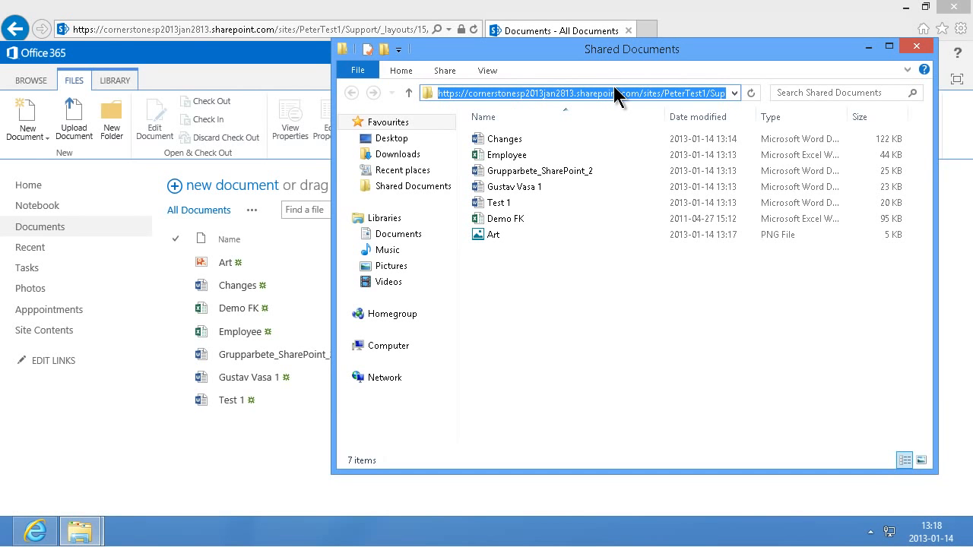
right_click(614, 90)
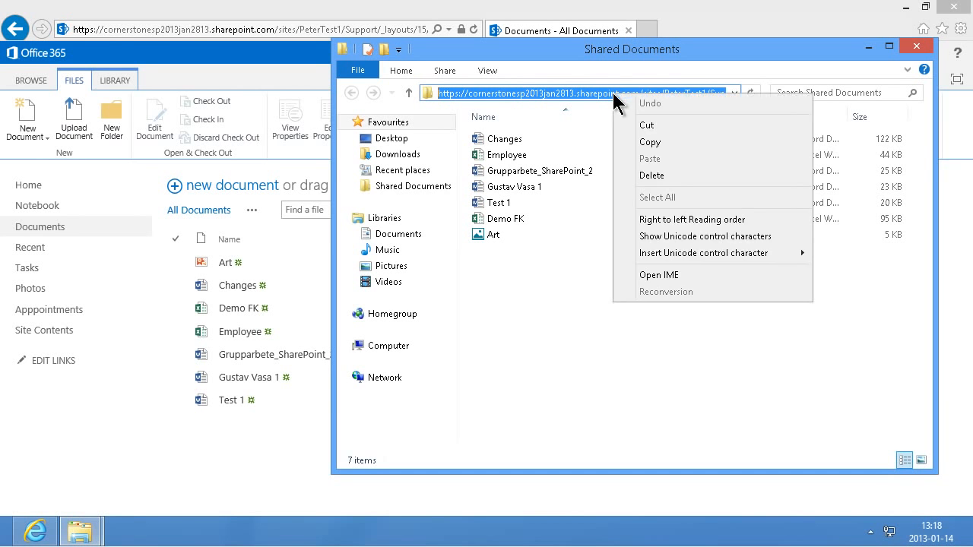
click(658, 144)
Map the copied Shared Documents address as network drive S: from Computer, with Reconnect at sign-in enabled.
click(63, 28)
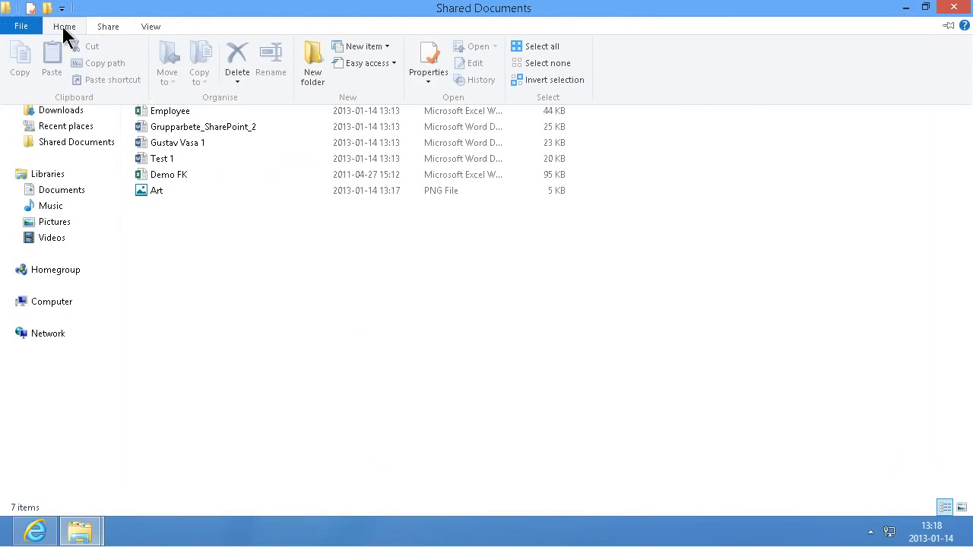
click(268, 346)
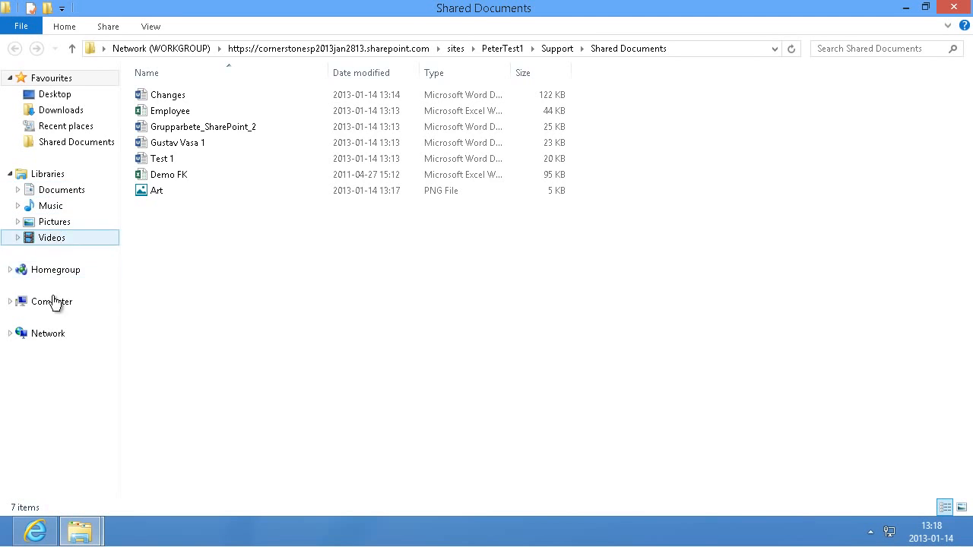
click(53, 304)
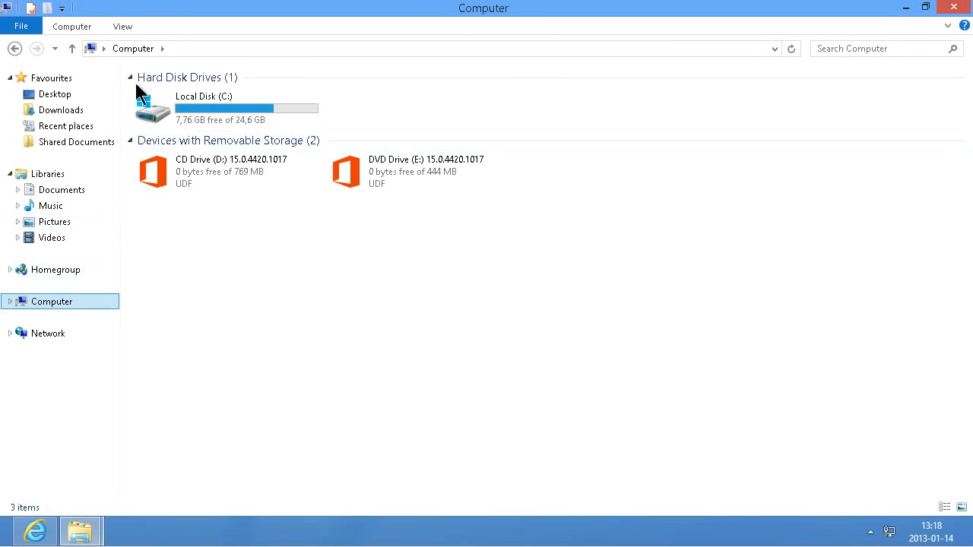
click(84, 29)
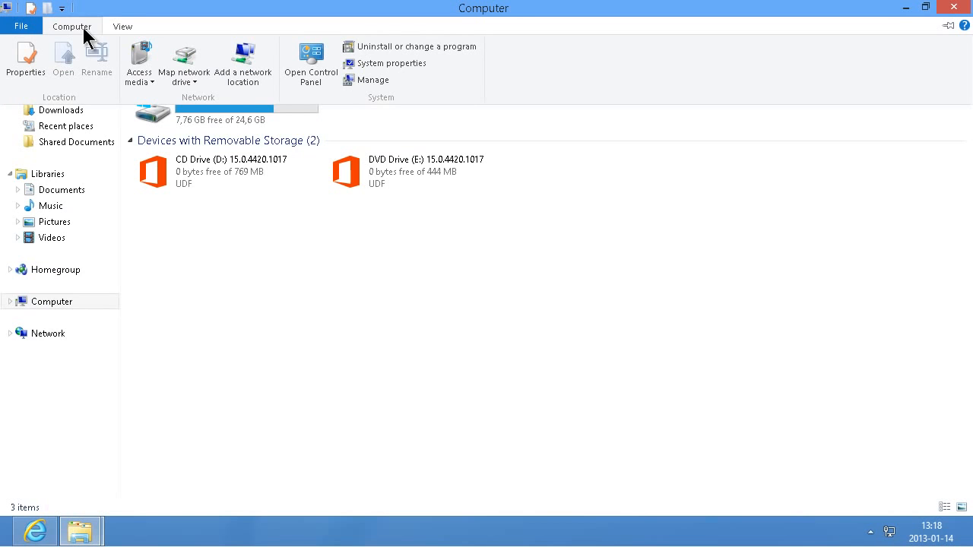
click(196, 81)
click(207, 100)
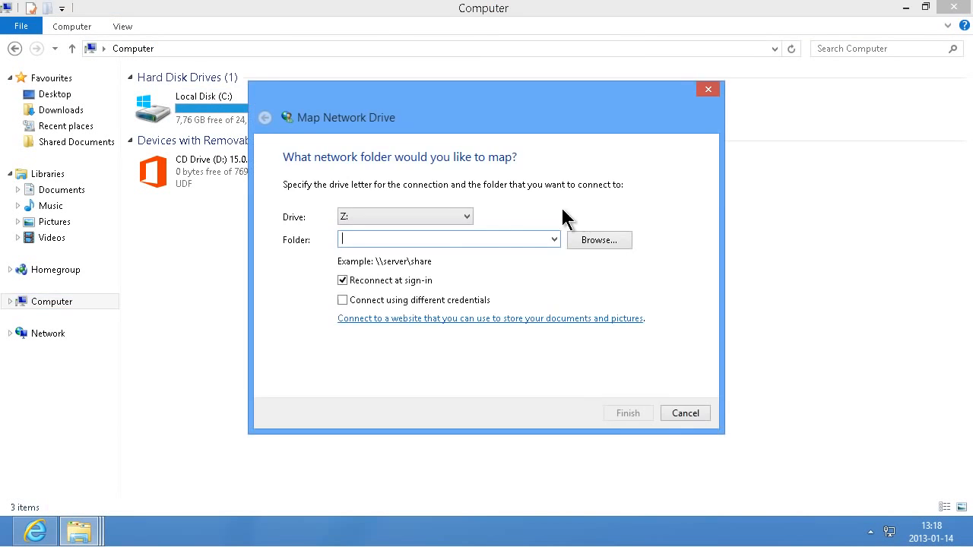
key(ctrl+v)
click(476, 215)
click(364, 312)
triple_click(466, 240)
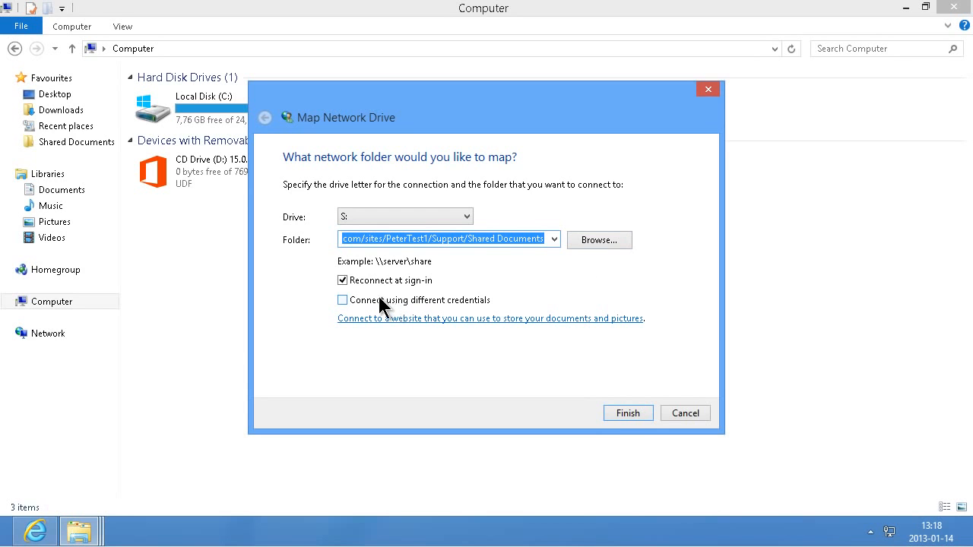
click(627, 416)
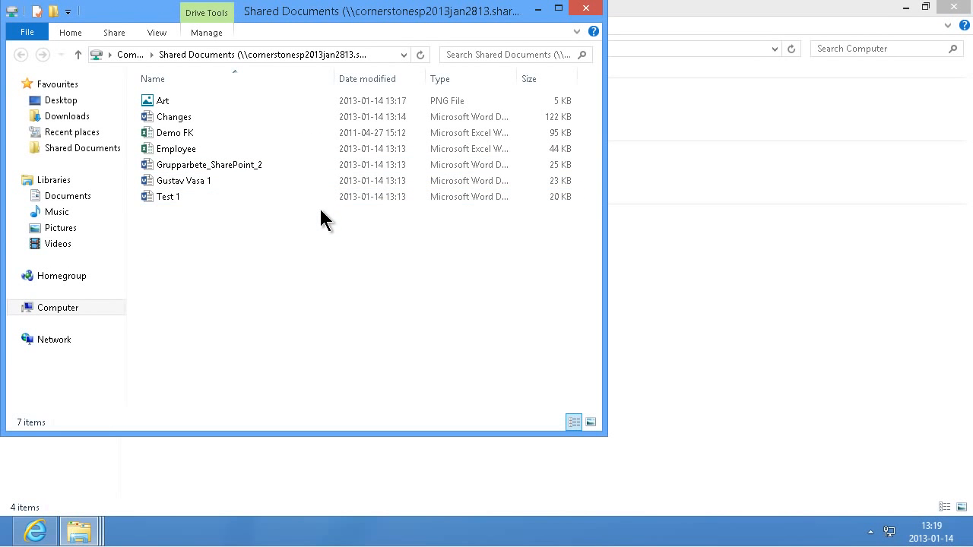
Copy Reuters from the local Documents library to the mapped Shared Documents drive and bring the Computer window forward.
click(63, 196)
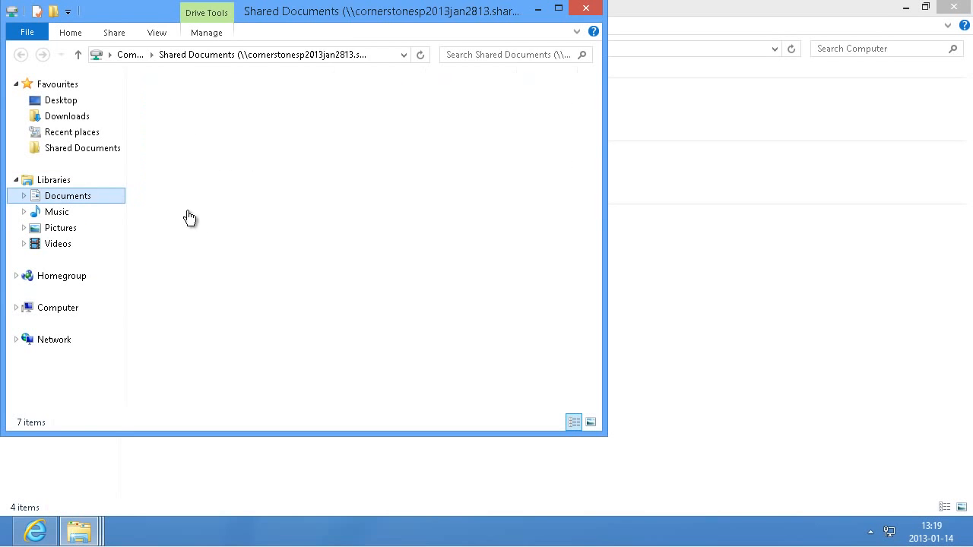
click(16, 308)
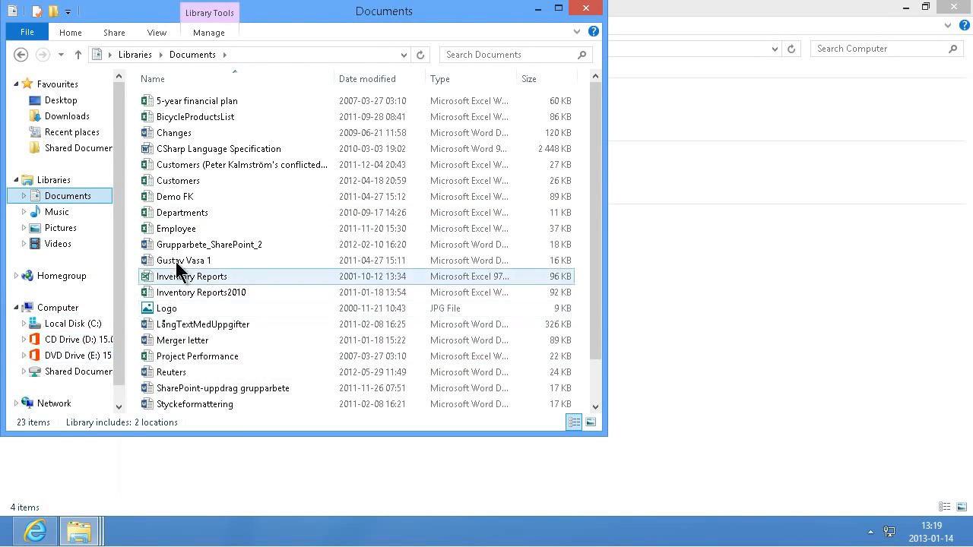
drag(170, 372, 86, 376)
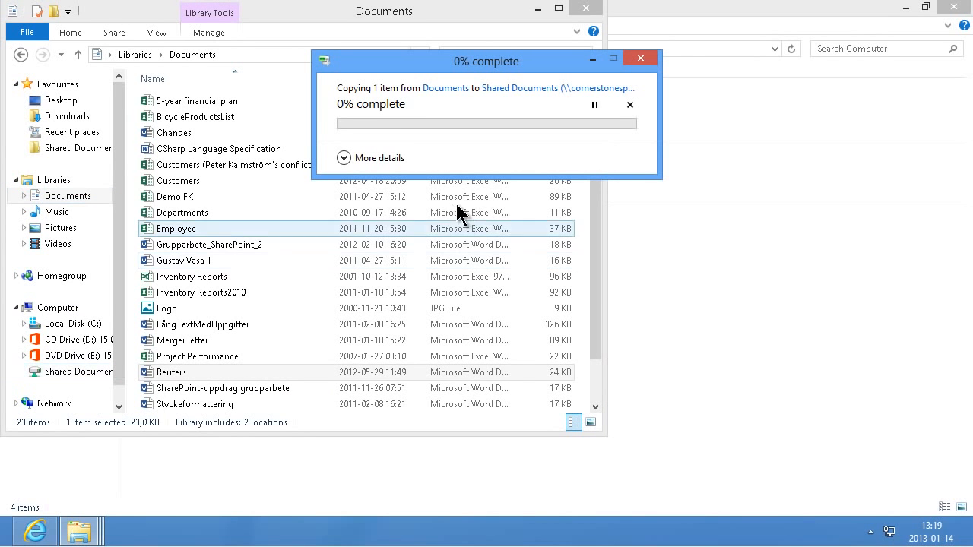
click(204, 467)
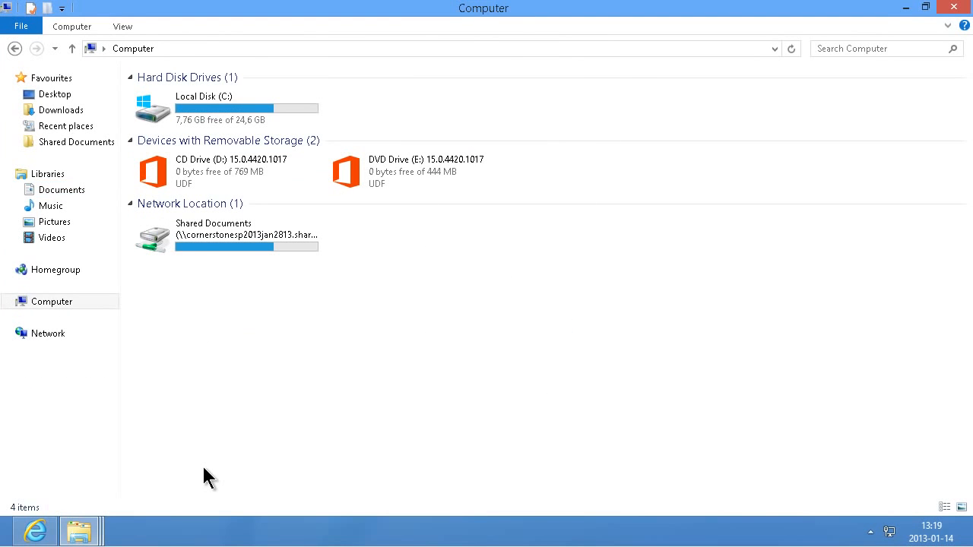
Open a Command Prompt window.
key(super)
text(cmd)
key(Return)
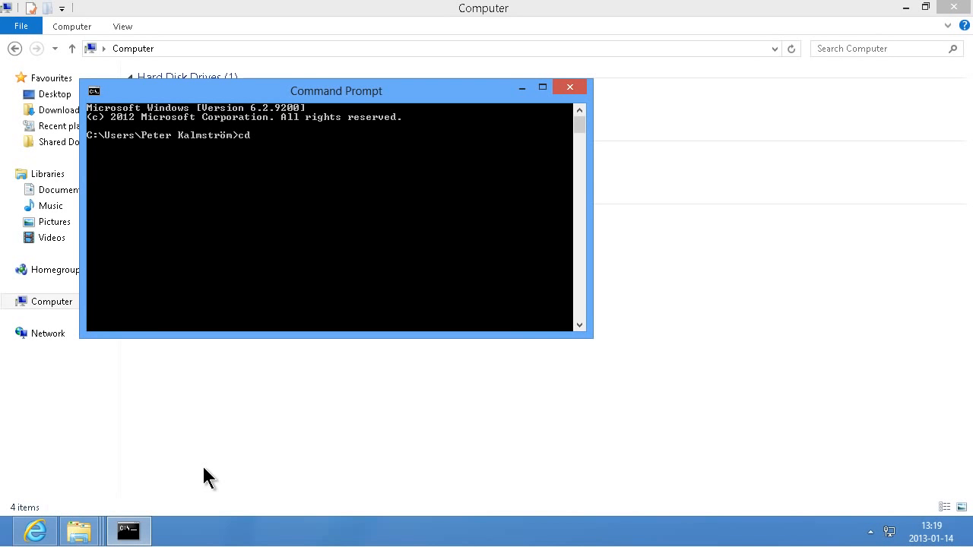
Switch the Command Prompt to drive S:, list its directory, and return to the Computer window.
text(cd s:)
key(Return)
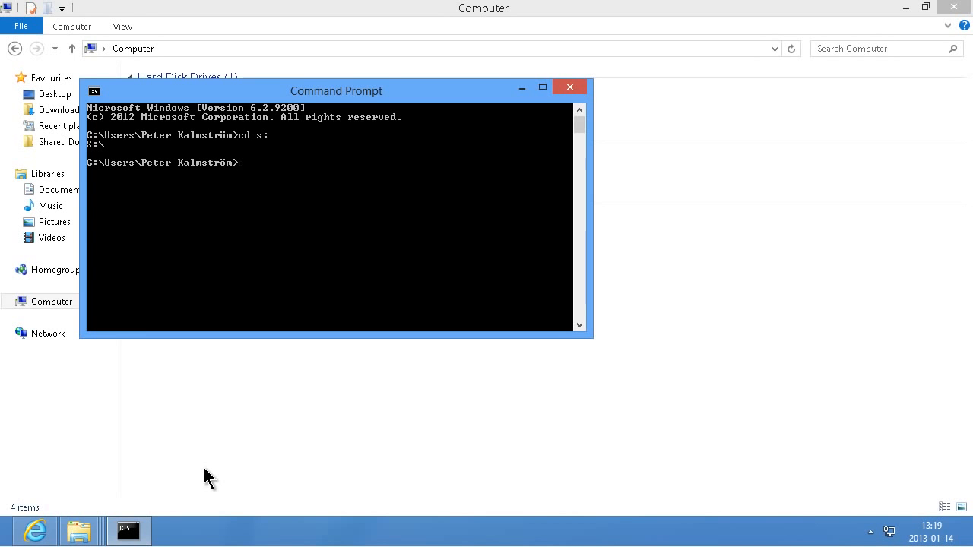
text(r)
key(Return)
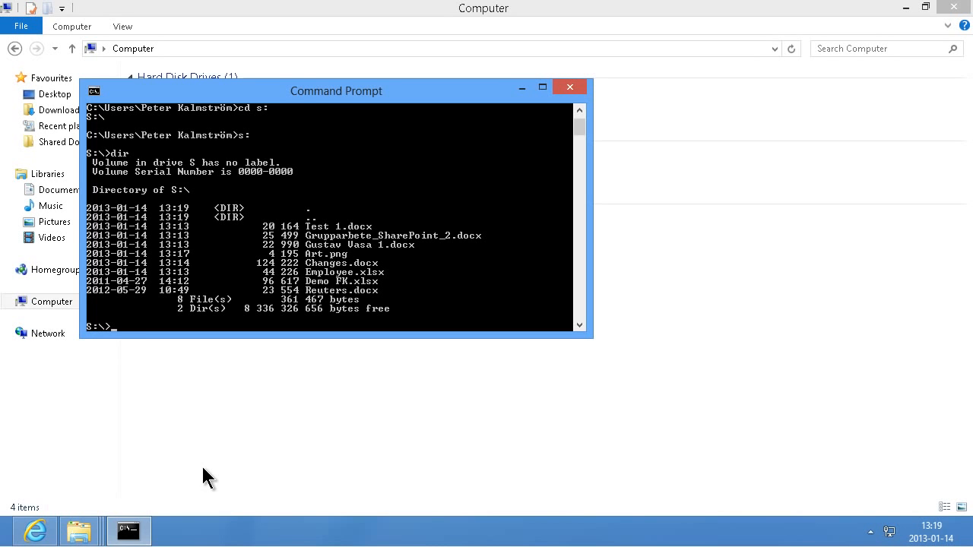
drag(219, 99, 287, 100)
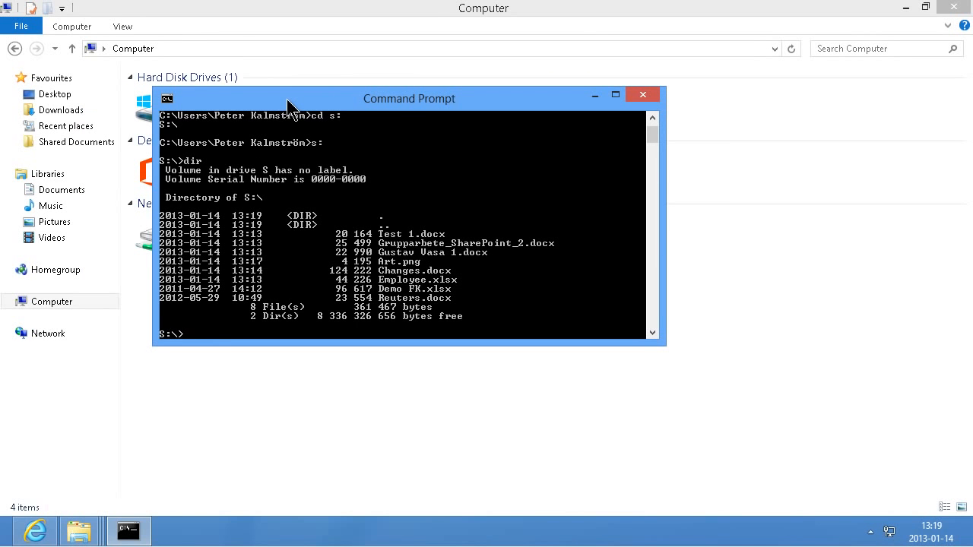
click(199, 394)
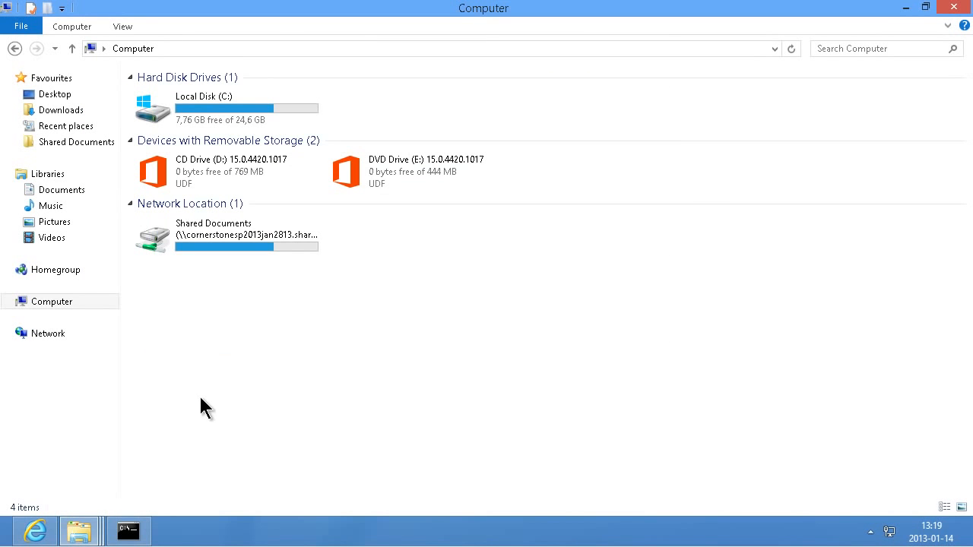
click(35, 530)
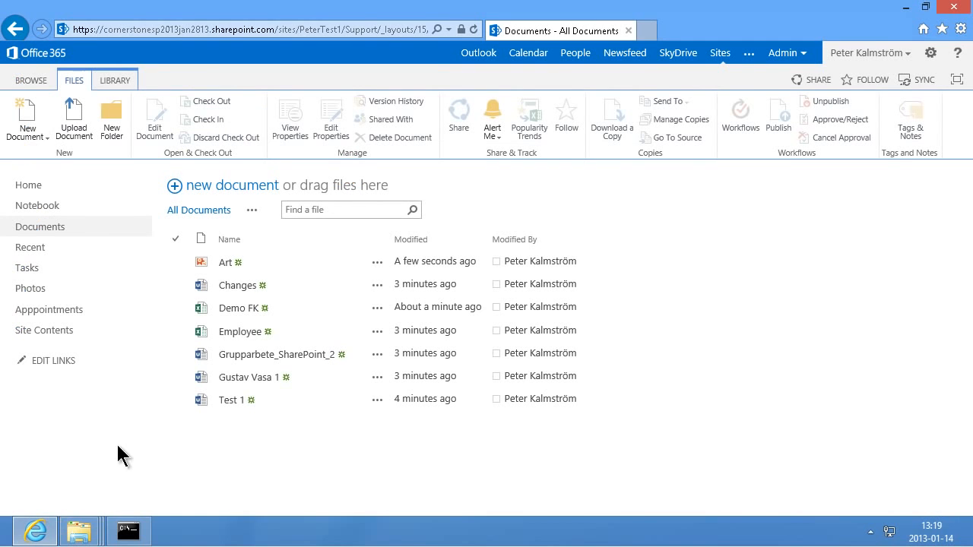
click(255, 29)
click(257, 30)
key(Home)
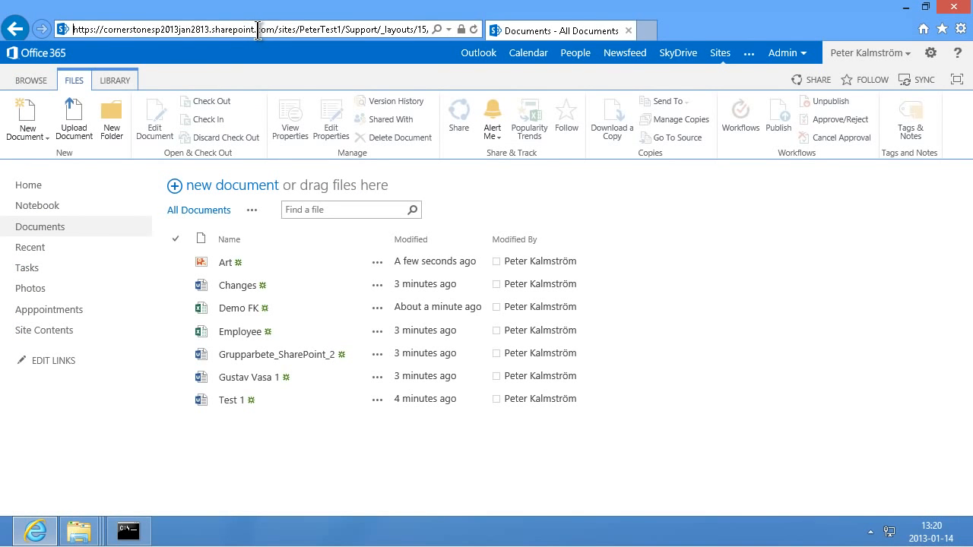
key(shift+Right)
key(shift+Right)
key(shift+Right)
key(shift+Right)
key(shift+Right)
key(shift+Right)
key(shift+Right)
key(shift+Right)
key(shift+Right)
key(shift+Right)
key(shift+Right)
key(shift+Right)
key(shift+Right)
key(shift+Right)
key(shift+Right)
key(shift+Right)
key(shift+Right)
key(shift+Right)
key(shift+Right)
key(shift+Right)
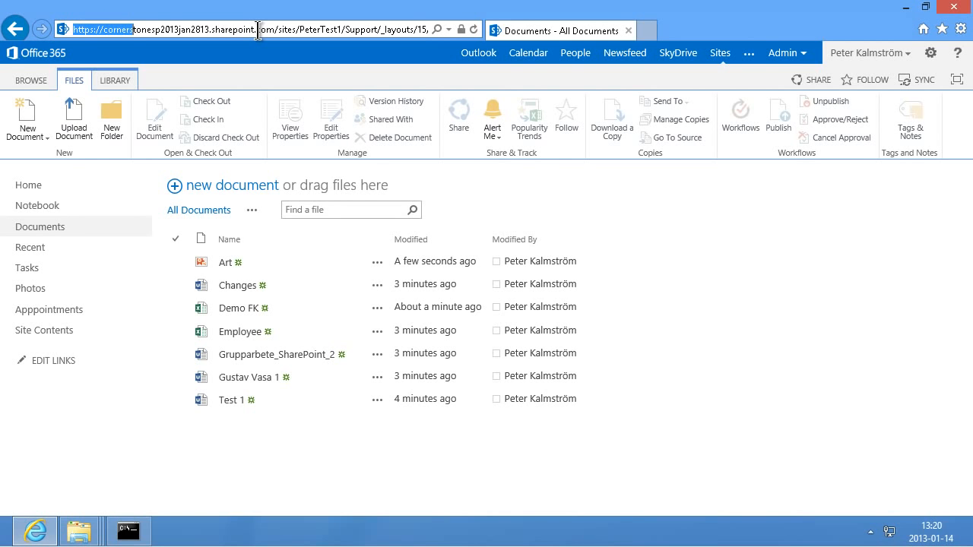
key(shift+Right)
key(shift+Right)
key(shift+Right)
key(shift+Right)
key(shift+Right)
key(shift+Right)
key(shift+Right)
key(shift+Right)
key(shift+Right)
key(shift+Right)
key(shift+Right)
key(shift+Right)
key(shift+Right)
key(shift+Right)
key(shift+Right)
key(shift+Right)
key(shift+Right)
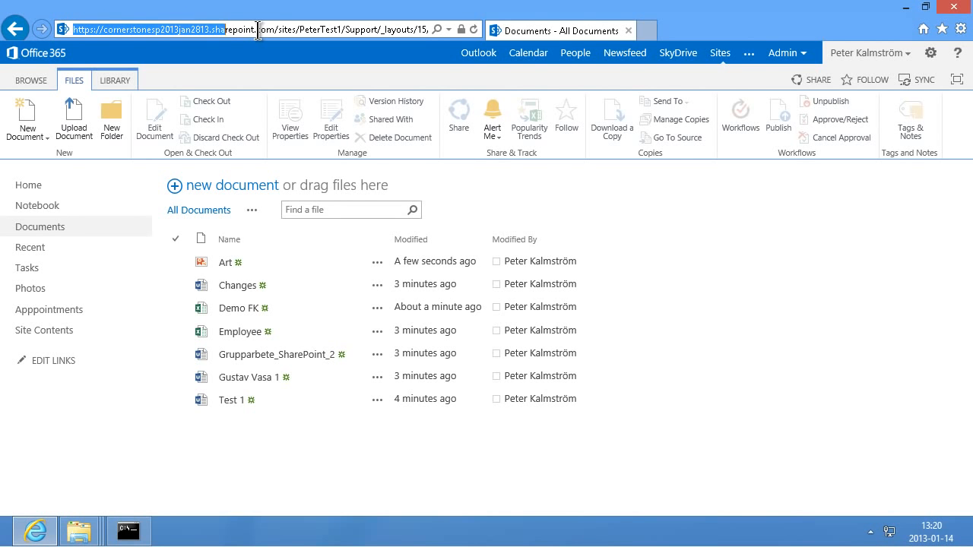
key(shift+Right)
key(shift+Right)
key(shift+Right)
key(shift+Right)
key(shift+Right)
key(shift+Right)
key(shift+Right)
key(shift+Right)
key(shift+Right)
key(shift+Right)
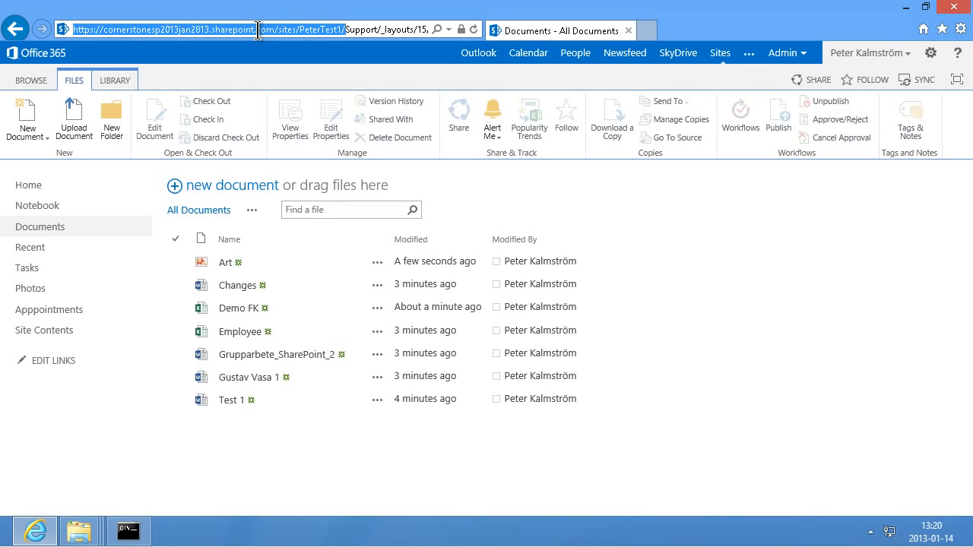
Search the installed apps for "des" and launch SharePoint Designer 2013.
key(super)
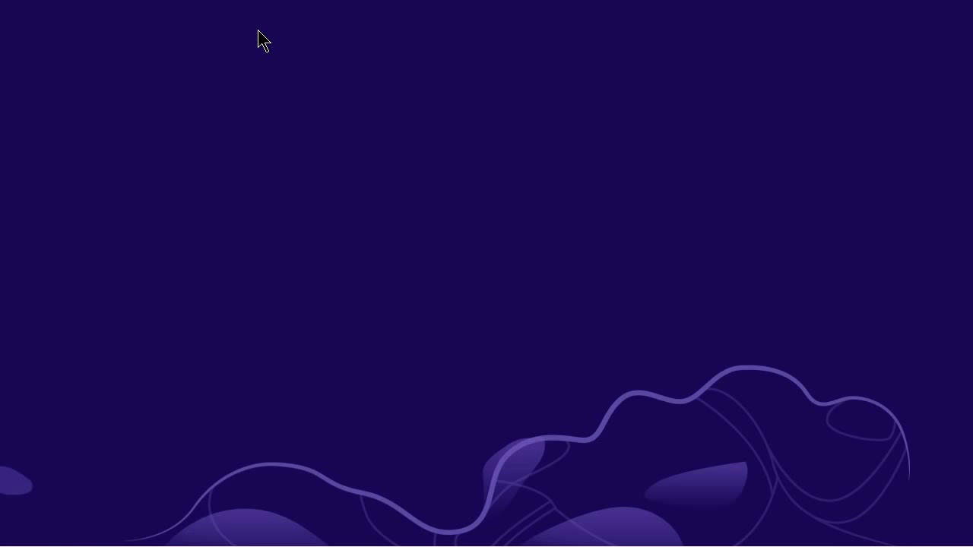
text(des)
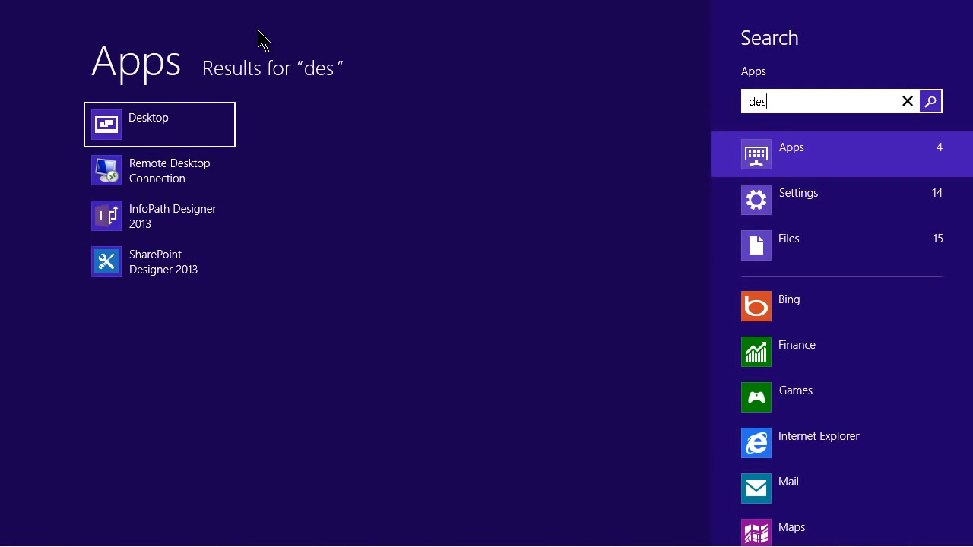
click(176, 269)
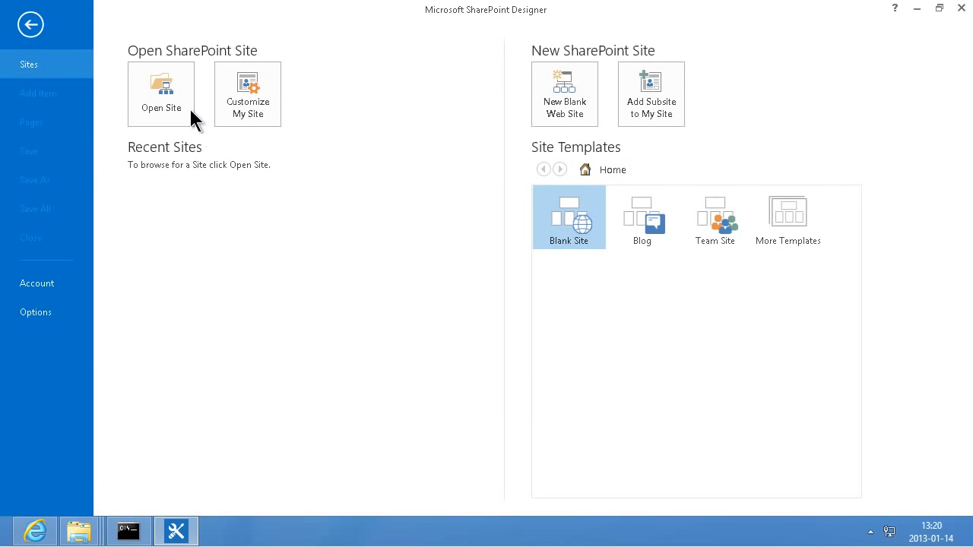
click(187, 114)
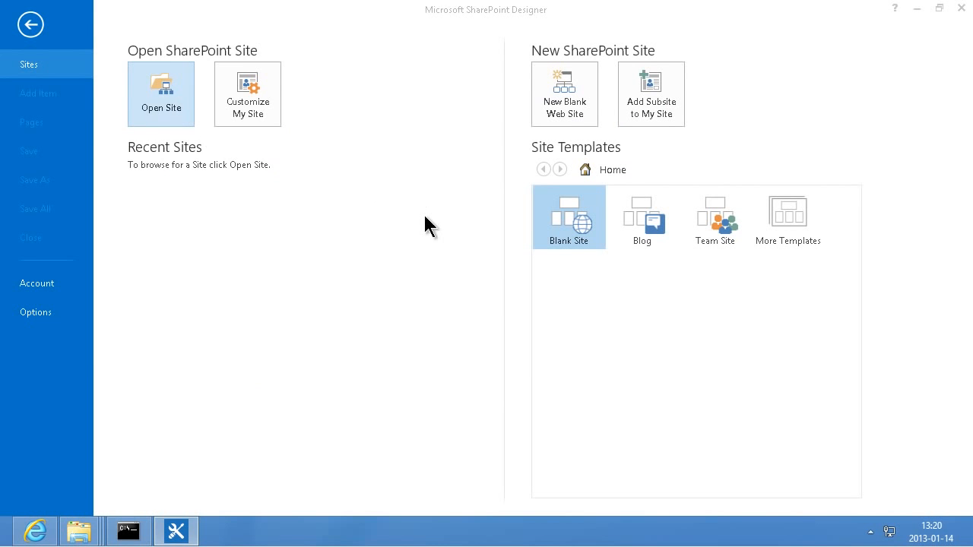
text(https://cornerstonesp2013jan2813.sharepoint.com/sites/PeterTest1/)
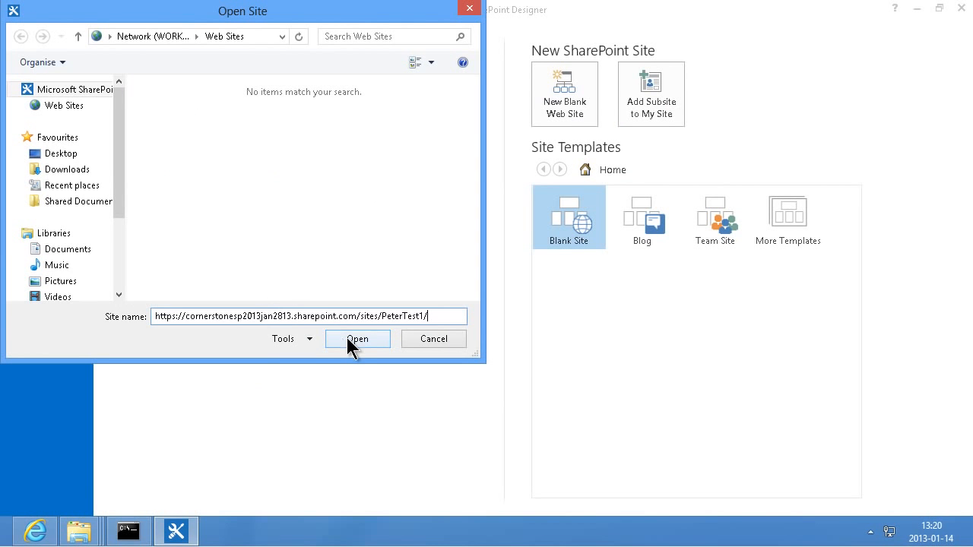
click(378, 342)
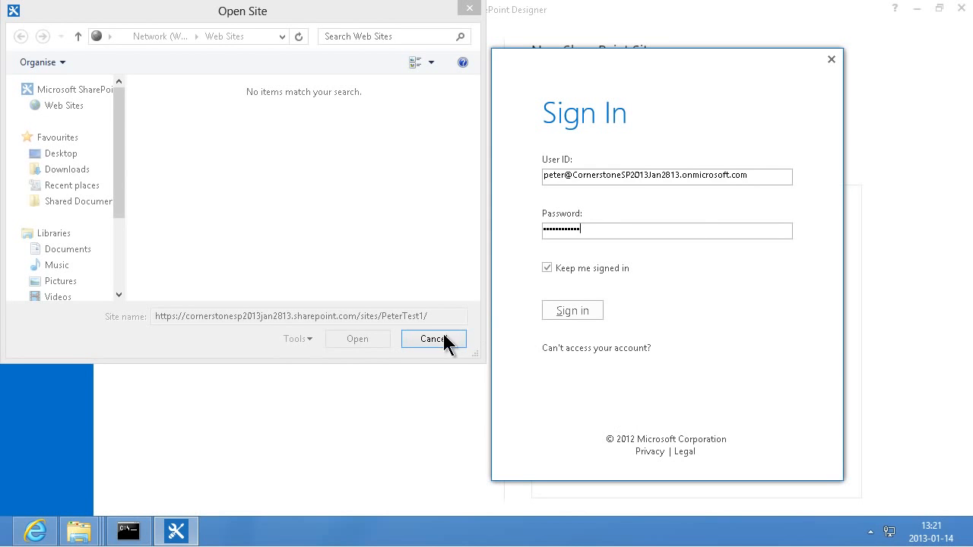
click(560, 313)
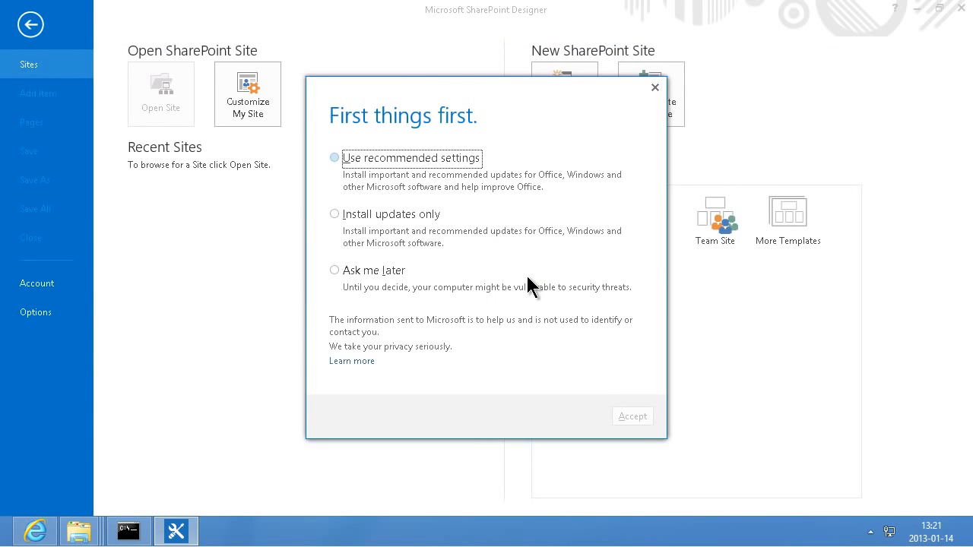
Accept the recommended settings for Office updates in the first-run dialog.
click(349, 163)
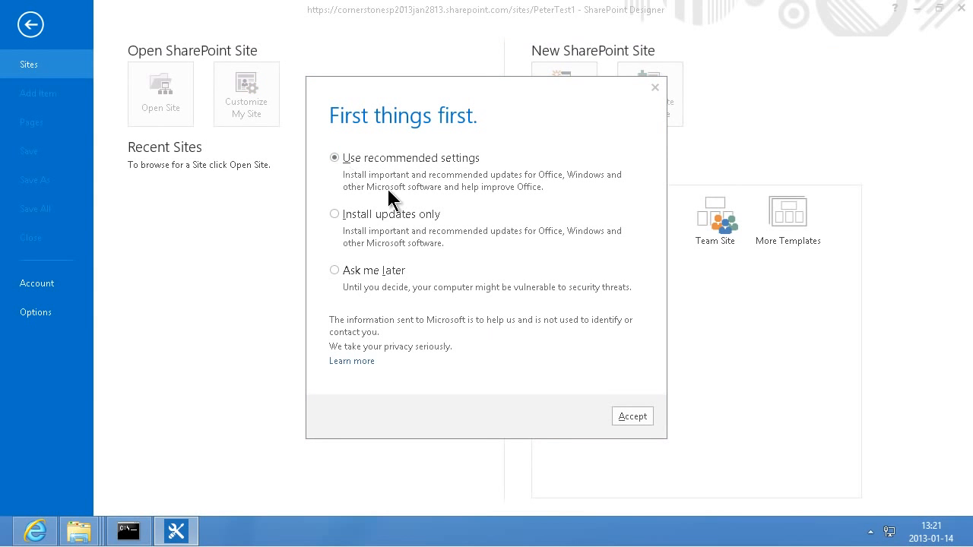
click(631, 416)
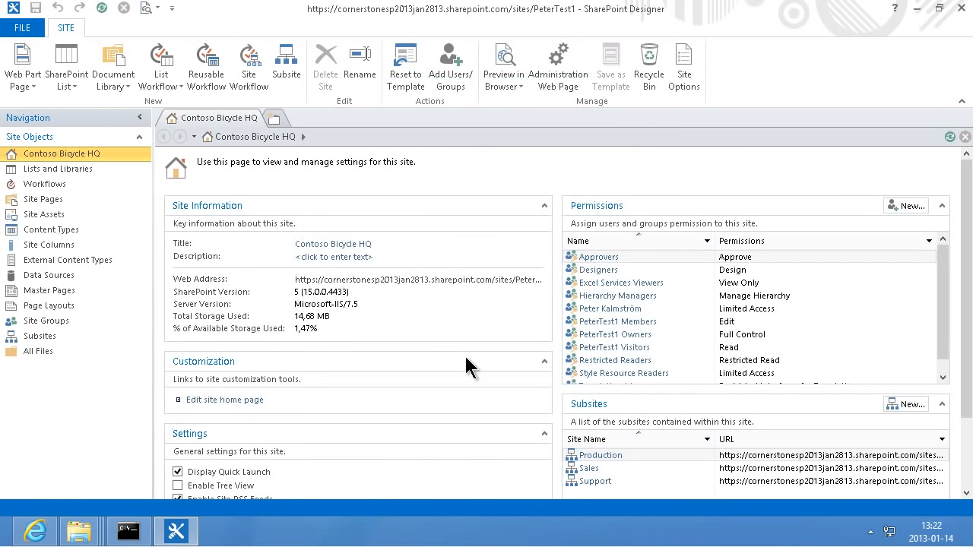
click(553, 295)
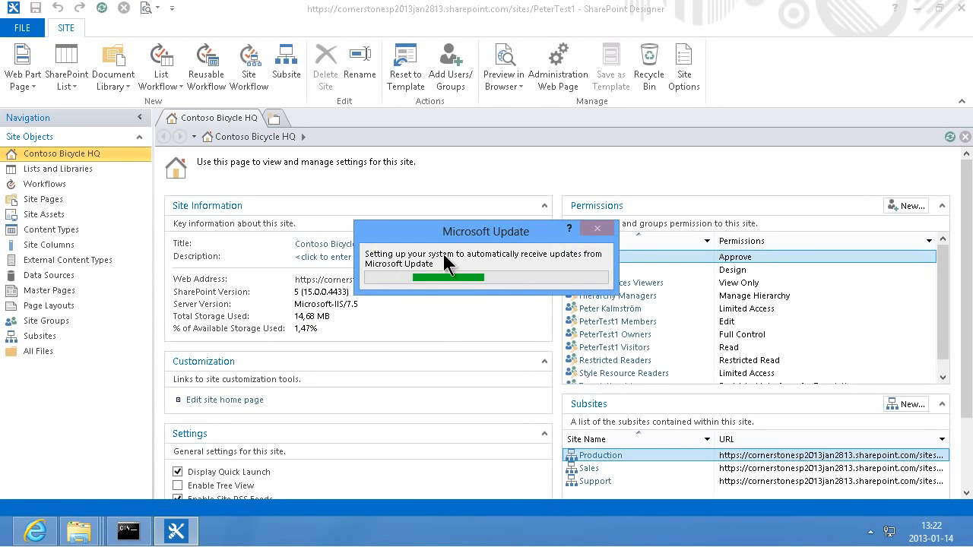
Open the Support subsite and show the contents of Shared Documents among all its files.
click(47, 340)
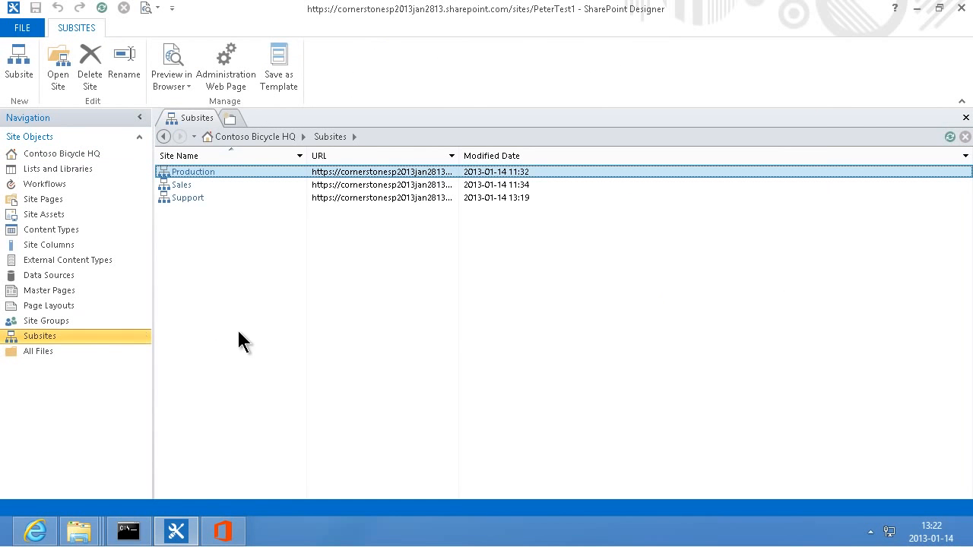
click(190, 198)
double_click(190, 198)
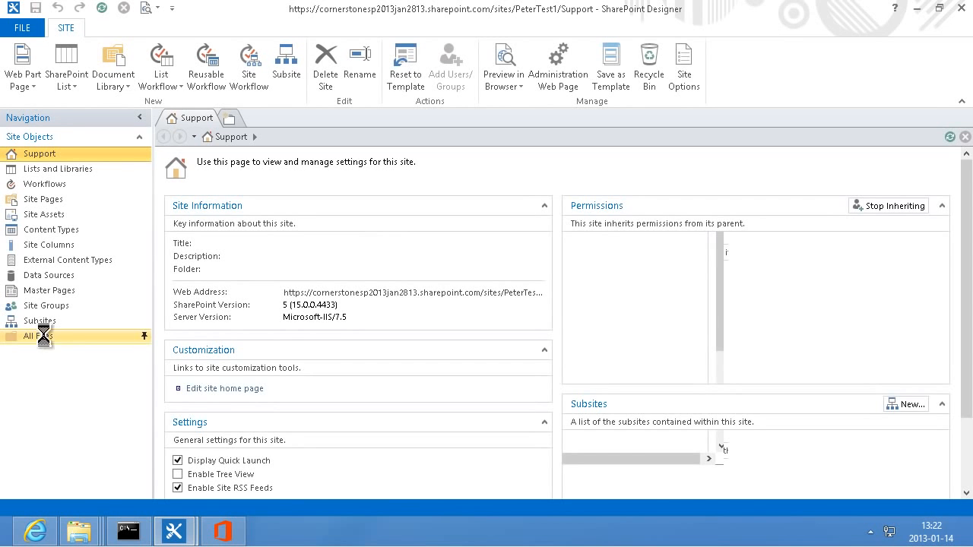
click(43, 335)
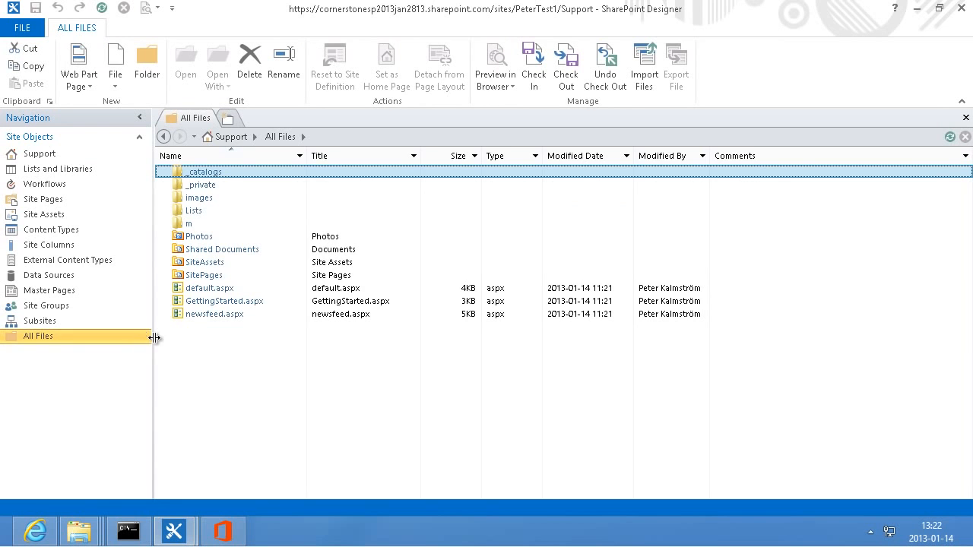
double_click(218, 251)
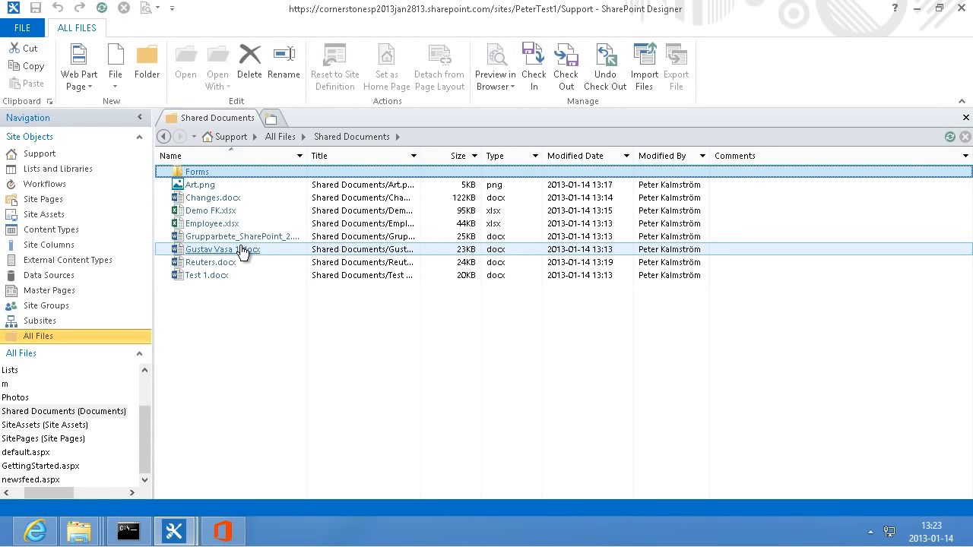
Close the Import Files dialog unused and import Grupparbete_SharePoint_2 and Gustav Vasa 1 from the local Documents window into Shared Documents, replacing the existing copies.
click(658, 76)
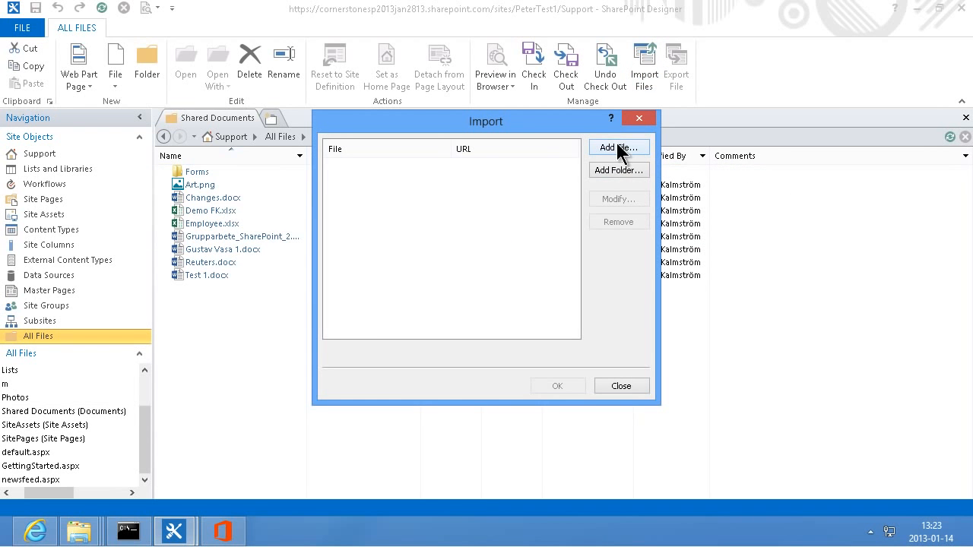
click(616, 387)
mouse_move(79, 530)
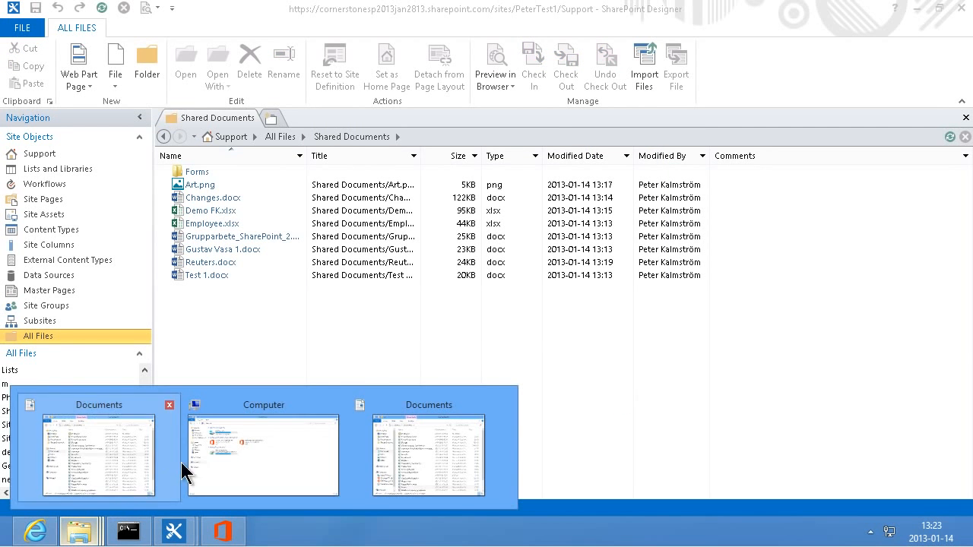
click(126, 450)
drag(250, 65, 743, 91)
click(638, 327)
ctrl+click(635, 342)
drag(642, 343, 289, 336)
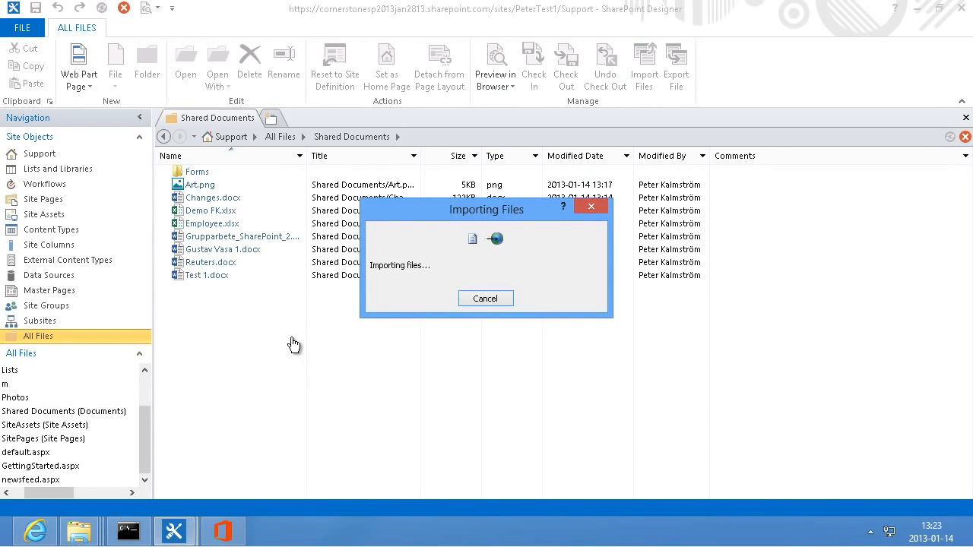
click(453, 312)
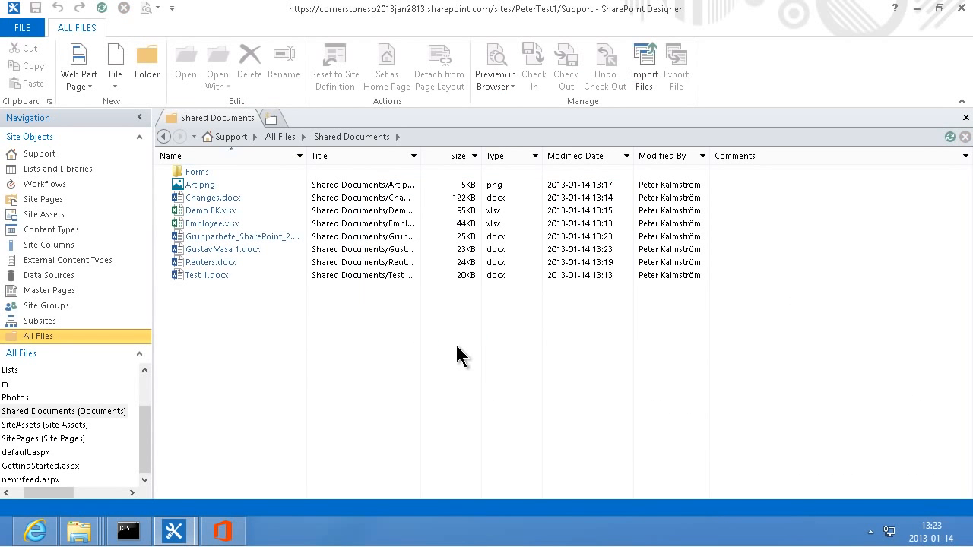